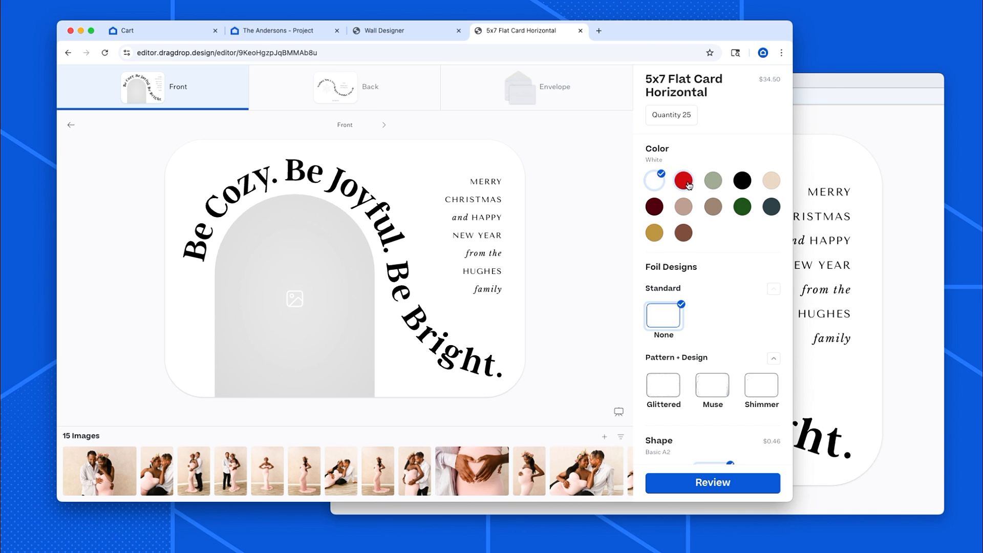
Place the first couple photo from the image strip into the arch photo slot on the card front and confirm its crop.
{"action": "left_click", "coordinate": [832, 82]}
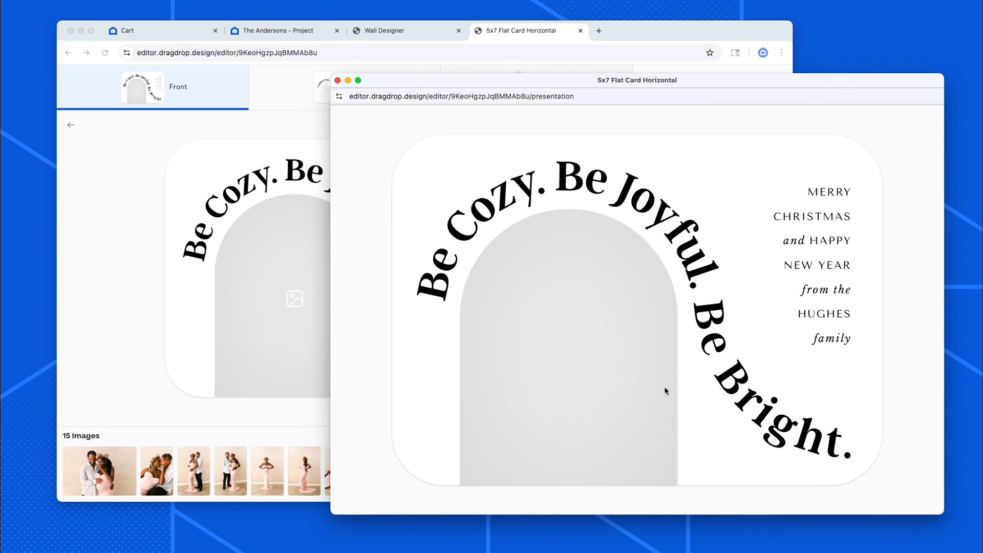
{"action": "left_click_drag", "start_coordinate": [100, 470], "coordinate": [308, 325]}
{"action": "left_click", "coordinate": [303, 346]}
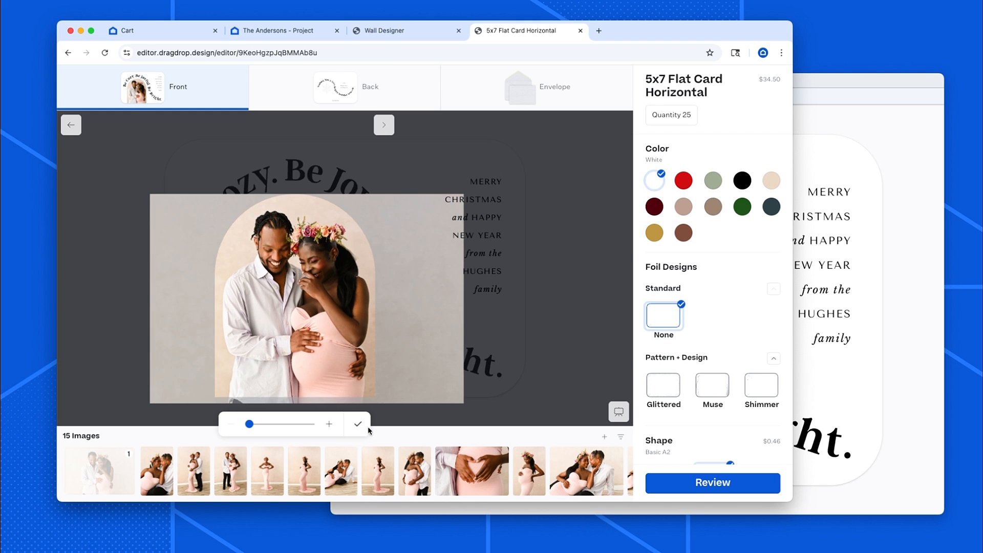
{"action": "left_click", "coordinate": [359, 424]}
Resize the editor window and move the presentation preview window aside.
{"action": "left_click_drag", "start_coordinate": [793, 19], "coordinate": [637, 18]}
{"action": "left_click_drag", "start_coordinate": [665, 82], "coordinate": [696, 78]}
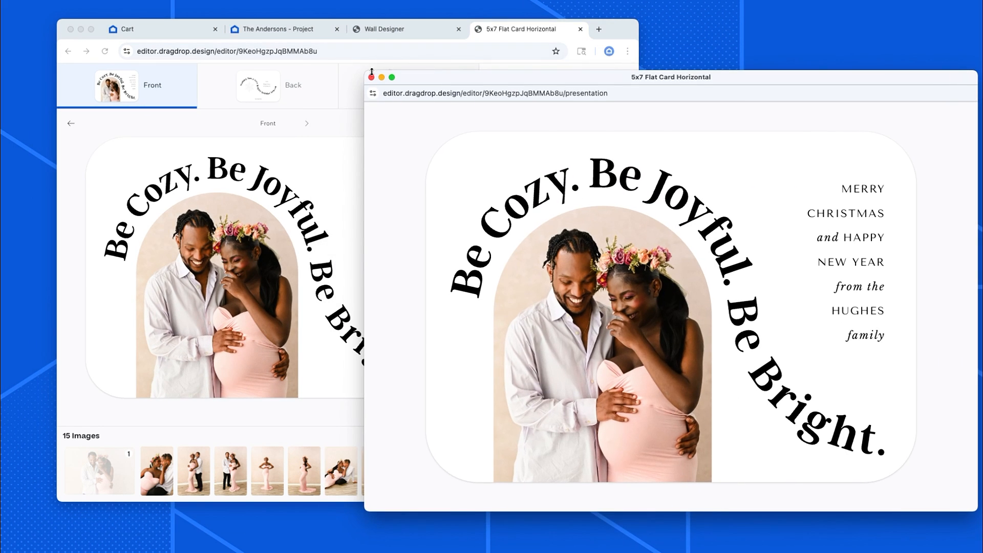
{"action": "left_click_drag", "start_coordinate": [368, 72], "coordinate": [510, 72]}
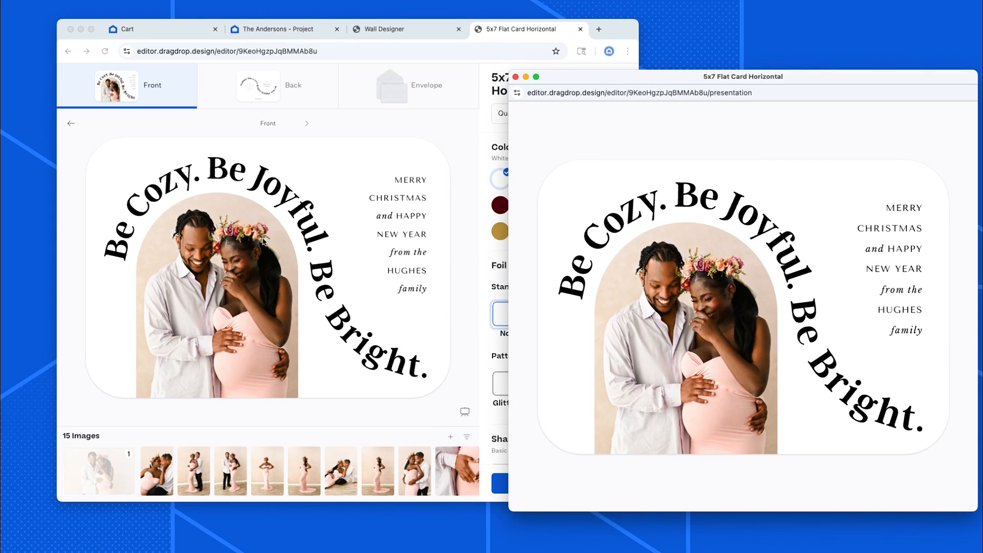
Replace the family name in the greeting text with the project family's surname in capitals.
{"action": "left_click", "coordinate": [410, 274]}
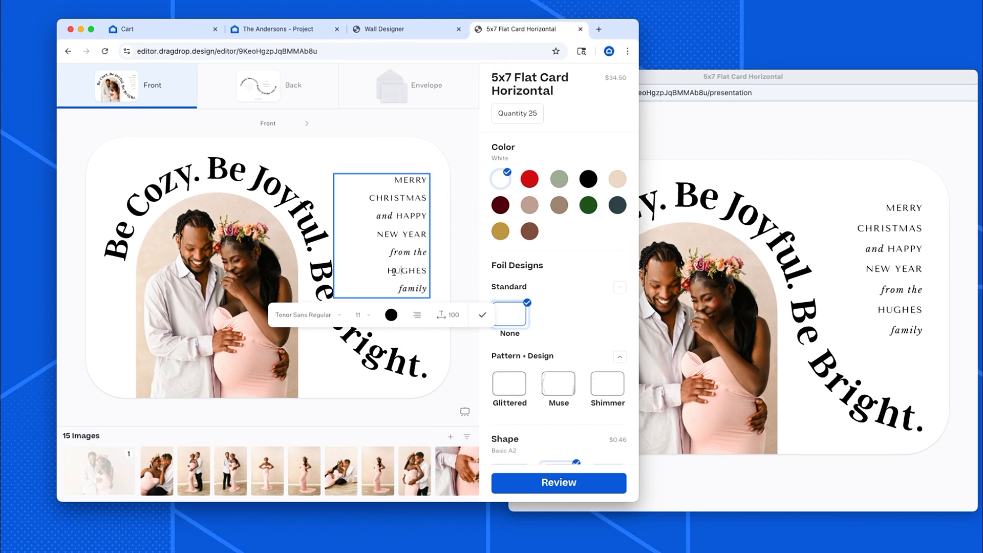
{"action": "left_click_drag", "start_coordinate": [388, 272], "coordinate": [425, 270]}
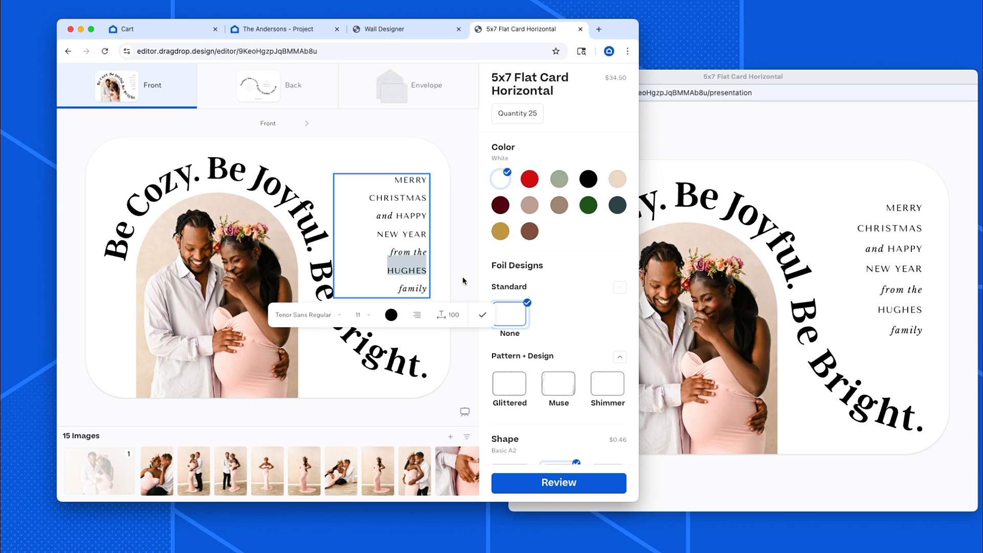
{"action": "type", "text": "ANDE"}
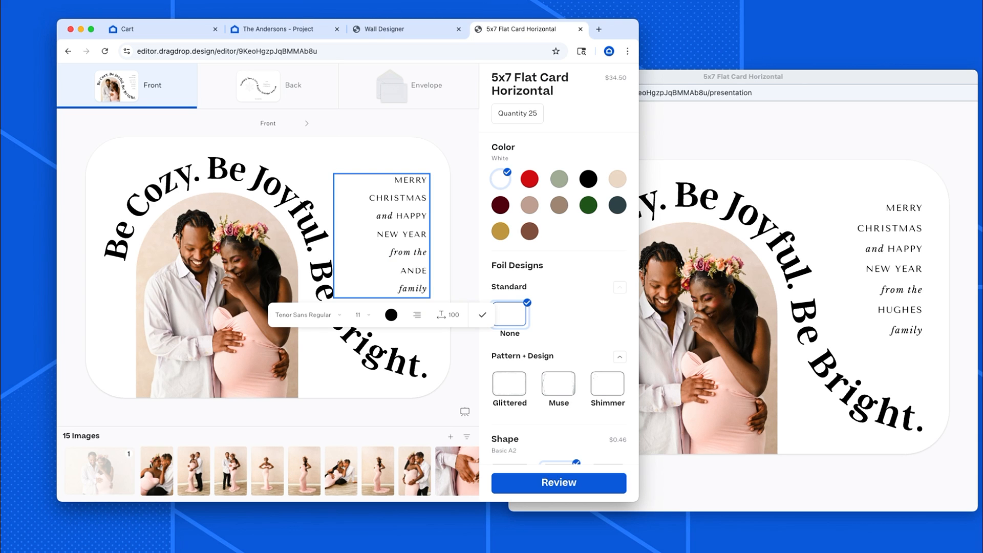
{"action": "type", "text": "RSON"}
{"action": "left_click", "coordinate": [479, 320]}
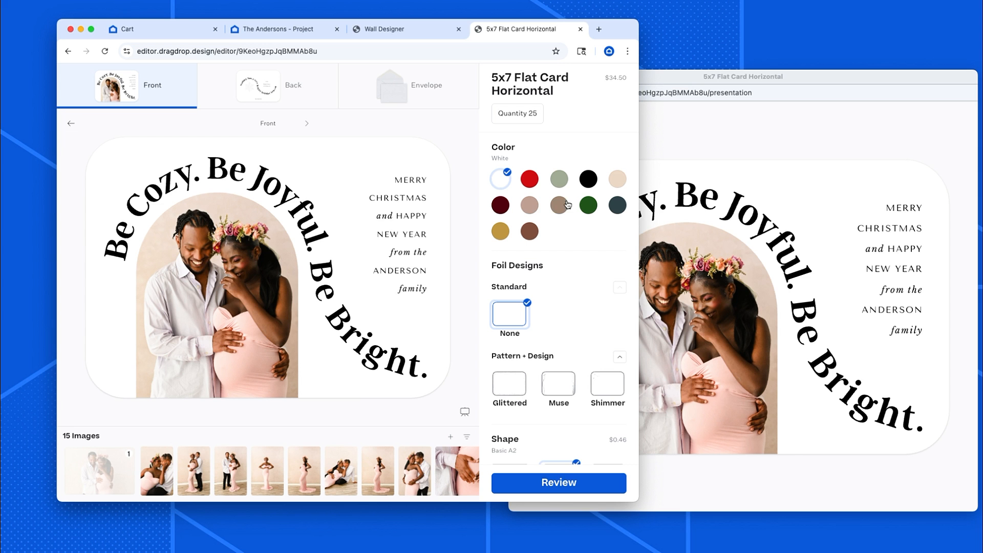
Set the card color to Dusty Rose.
{"action": "left_click", "coordinate": [529, 205]}
{"action": "left_click", "coordinate": [559, 206]}
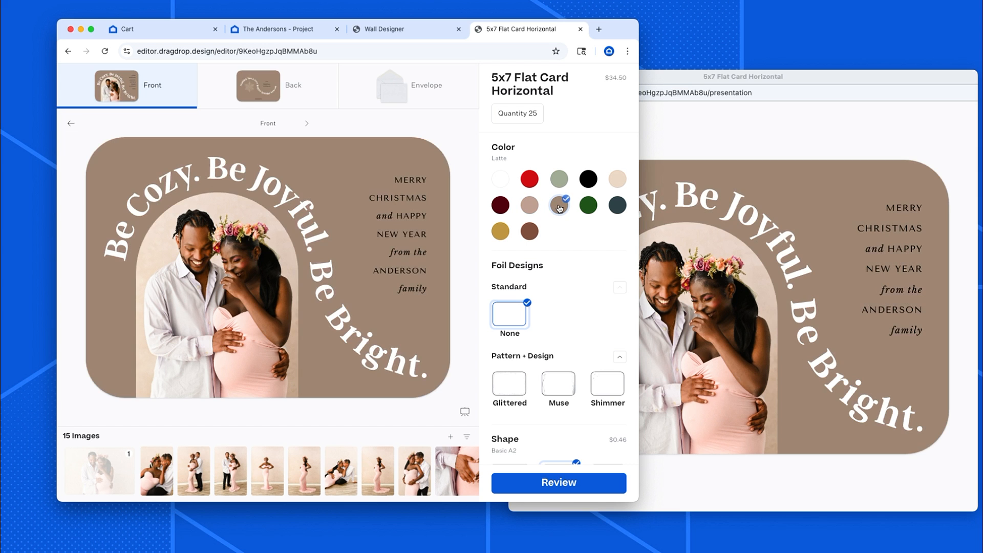
{"action": "left_click", "coordinate": [529, 205]}
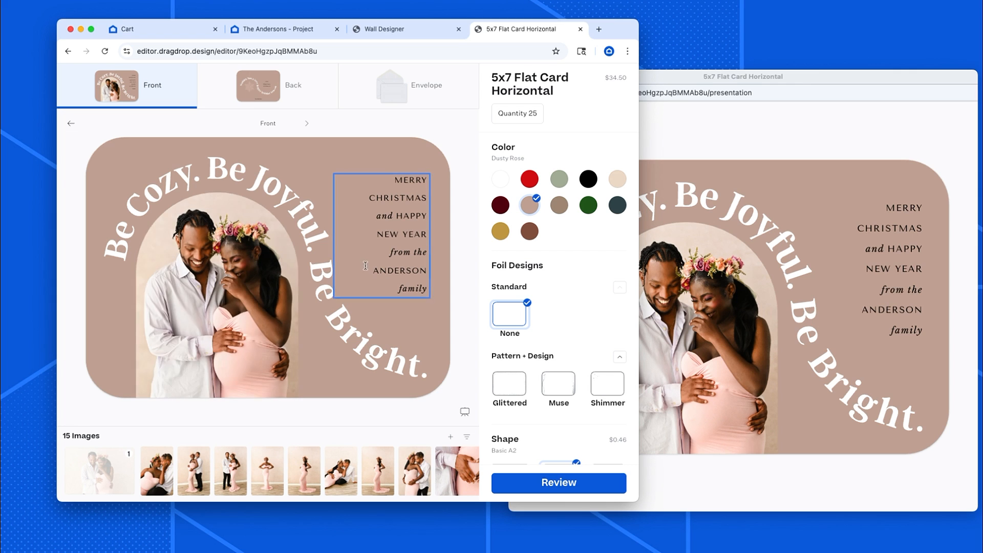
{"action": "left_click", "coordinate": [257, 83]}
{"action": "left_click", "coordinate": [265, 374]}
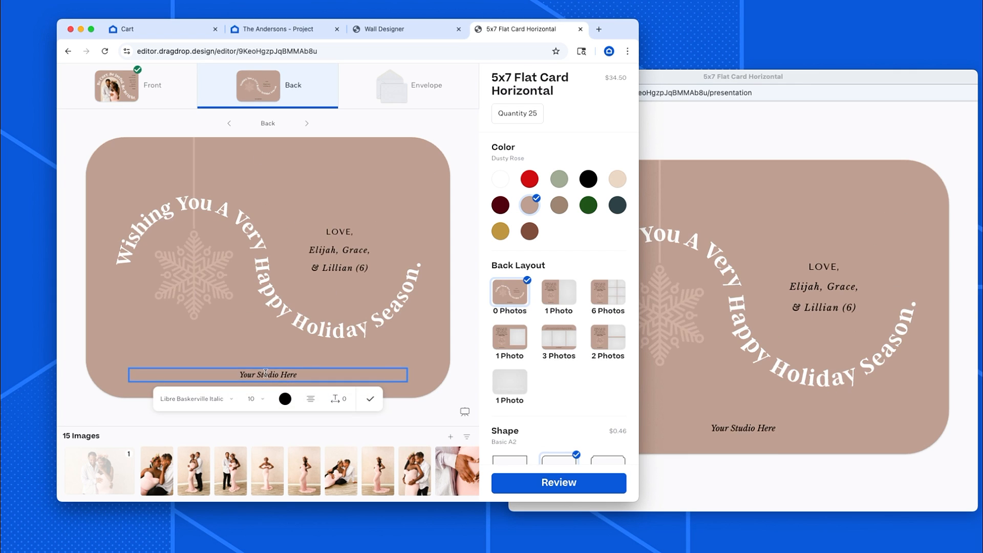
{"action": "key", "text": "BackSpace"}
{"action": "type", "text": "@studio_four_mn"}
{"action": "left_click", "coordinate": [370, 399]}
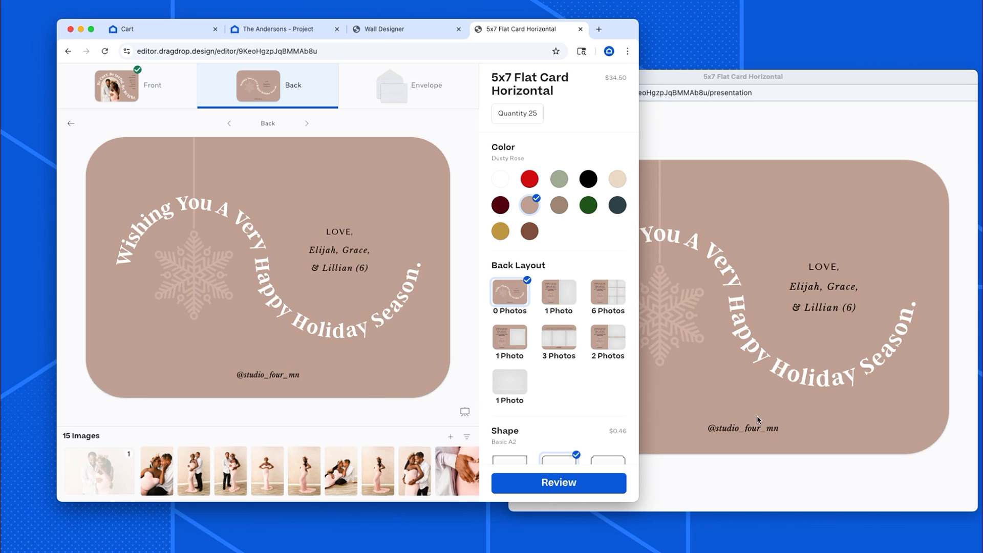
Change the envelope style to Misty Blue Premium Euro-Flap.
{"action": "left_click", "coordinate": [373, 83]}
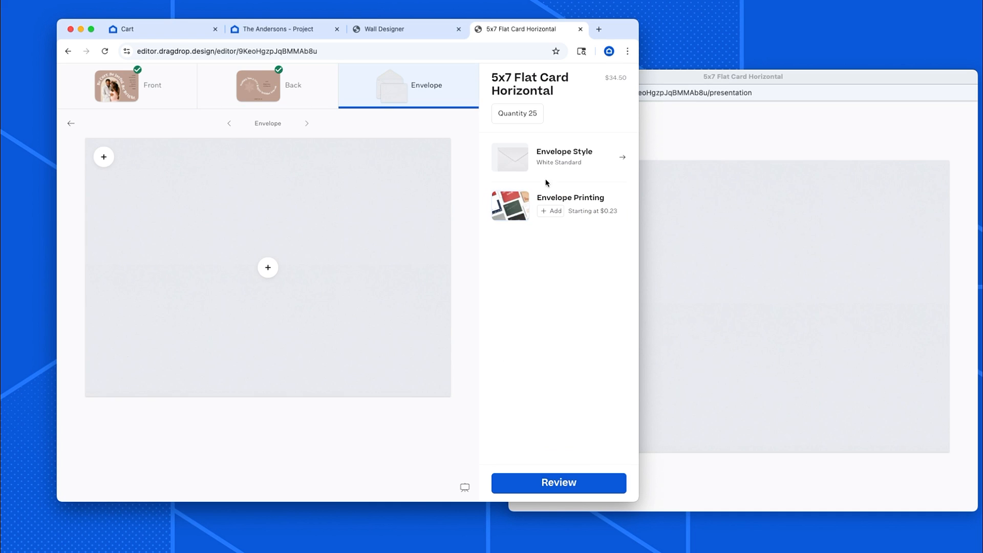
{"action": "left_click", "coordinate": [551, 167]}
{"action": "left_click", "coordinate": [562, 306]}
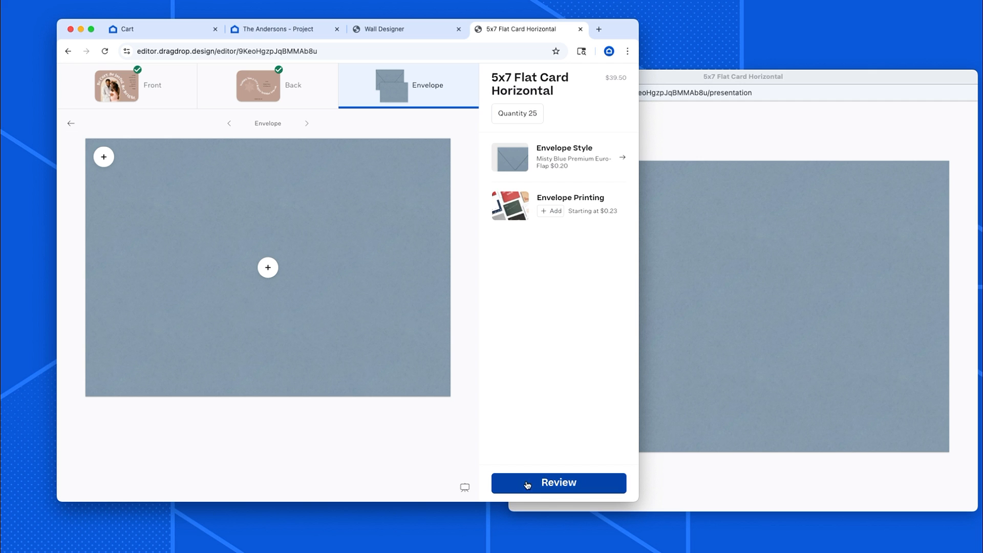
Review the card and save it to the project.
{"action": "left_click", "coordinate": [527, 484]}
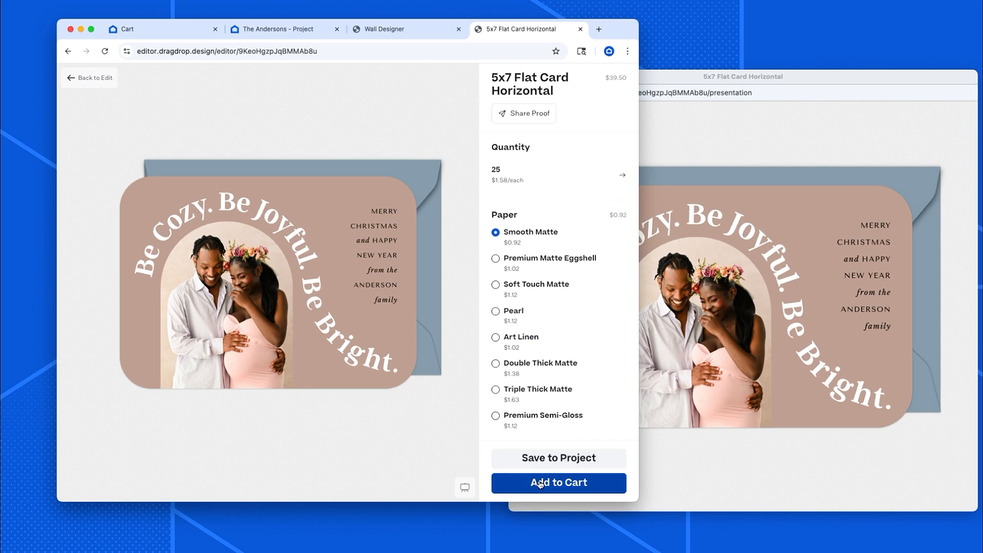
{"action": "left_click", "coordinate": [544, 461]}
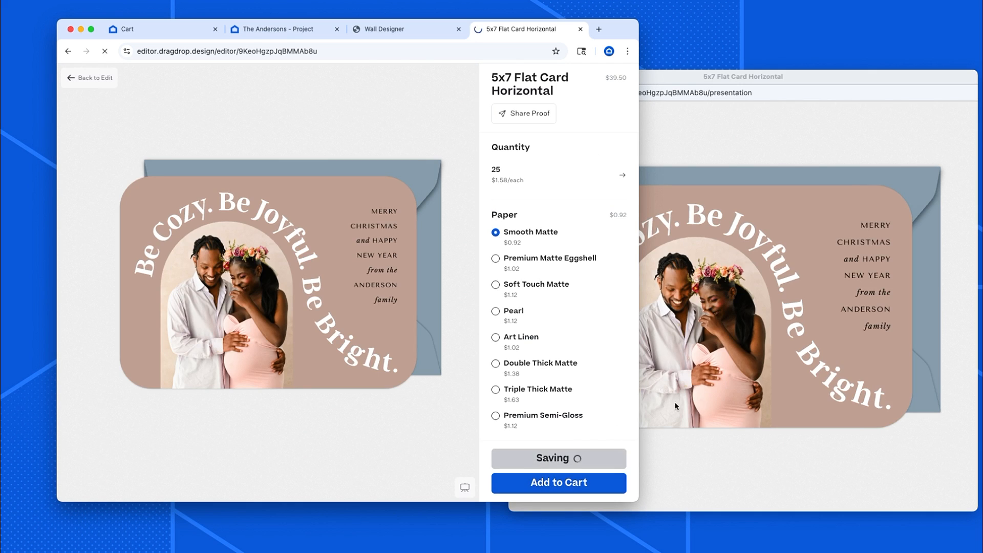
Close the presentation preview window and widen the browser window.
{"action": "left_click", "coordinate": [658, 80]}
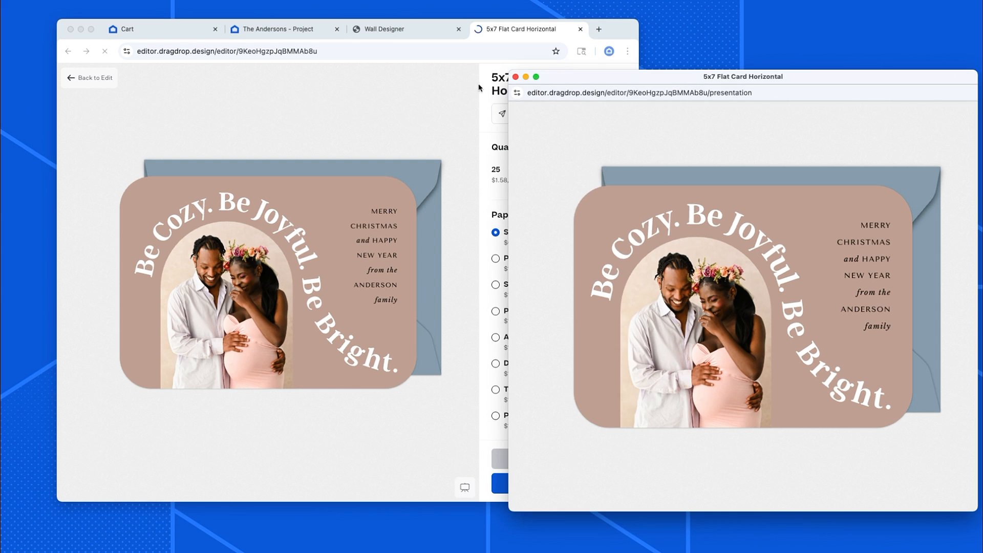
{"action": "left_click", "coordinate": [516, 77]}
{"action": "left_click_drag", "start_coordinate": [638, 503], "coordinate": [824, 520]}
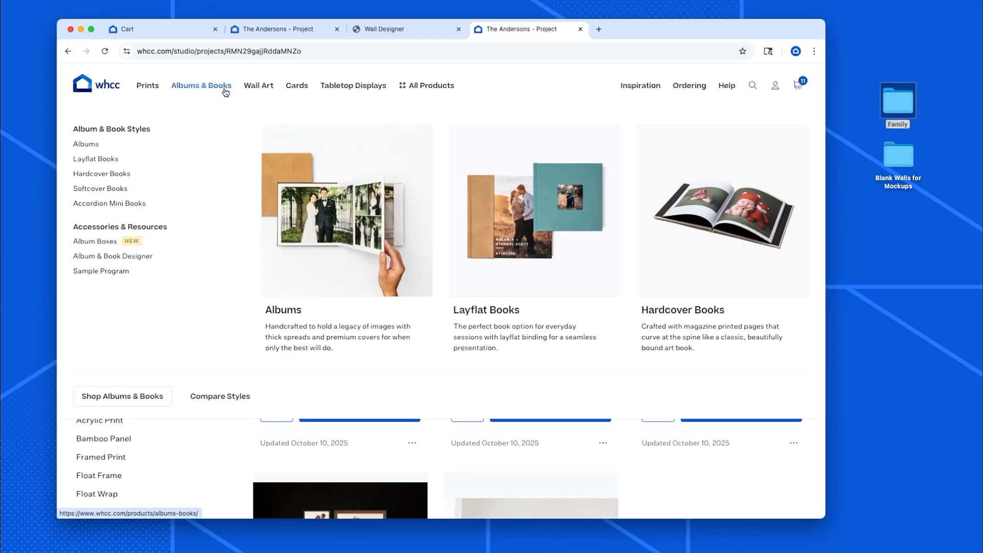
{"action": "mouse_move", "coordinate": [266, 91]}
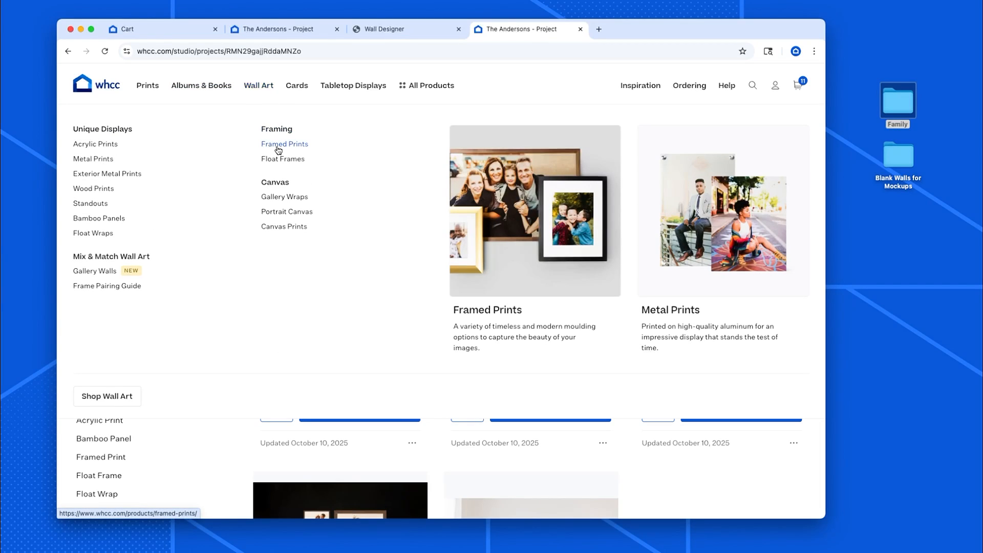
{"action": "left_click", "coordinate": [278, 150]}
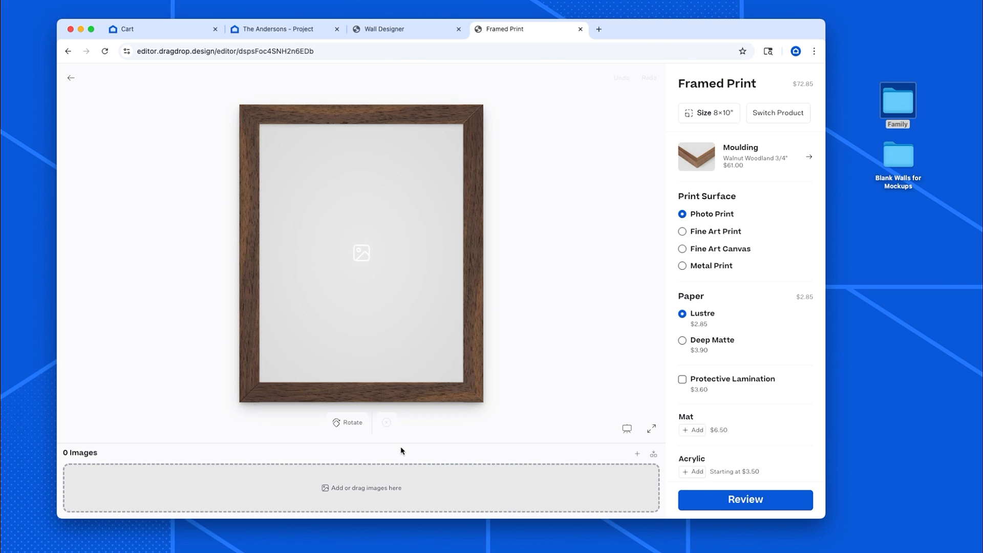
{"action": "left_click", "coordinate": [68, 52]}
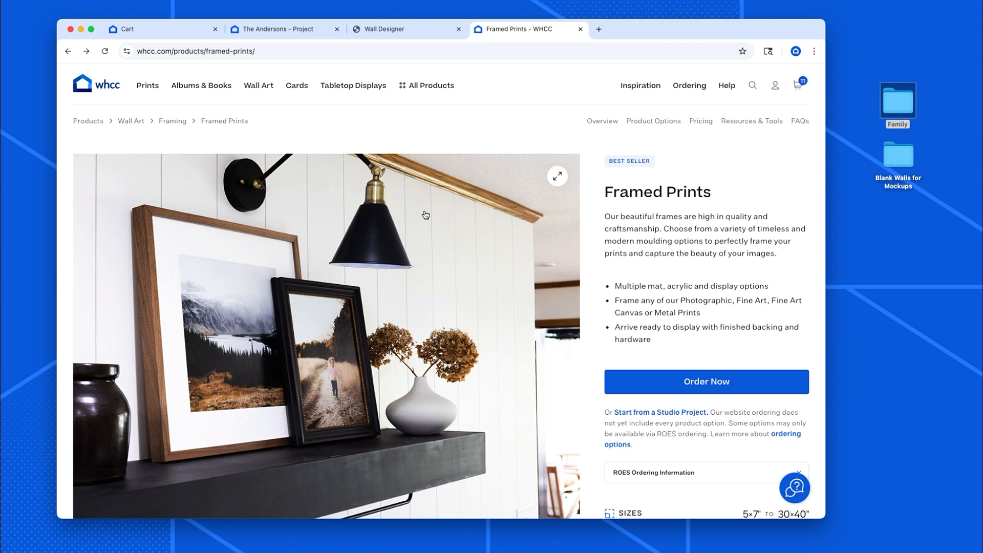
Open The Andersons studio project and reload it to show the saved card.
{"action": "left_click", "coordinate": [775, 86]}
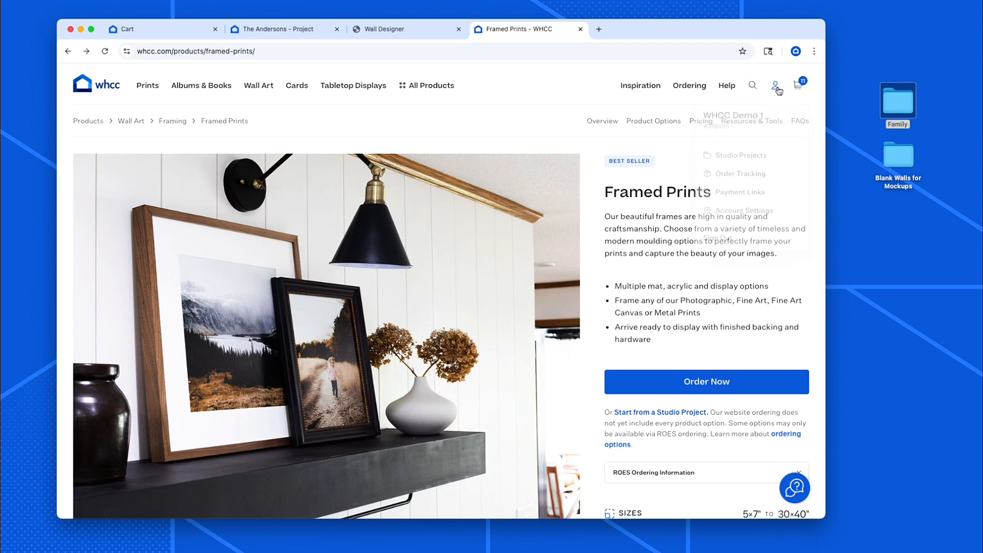
{"action": "left_click", "coordinate": [751, 157]}
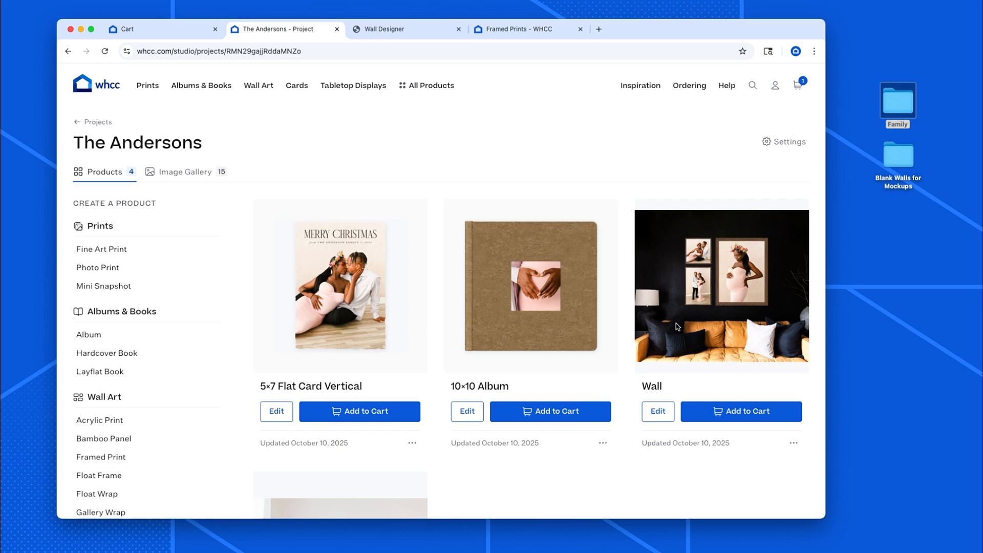
{"action": "scroll", "coordinate": [671, 325], "scroll_direction": "down", "scroll_amount": 3}
{"action": "scroll", "coordinate": [665, 318], "scroll_direction": "up", "scroll_amount": 3}
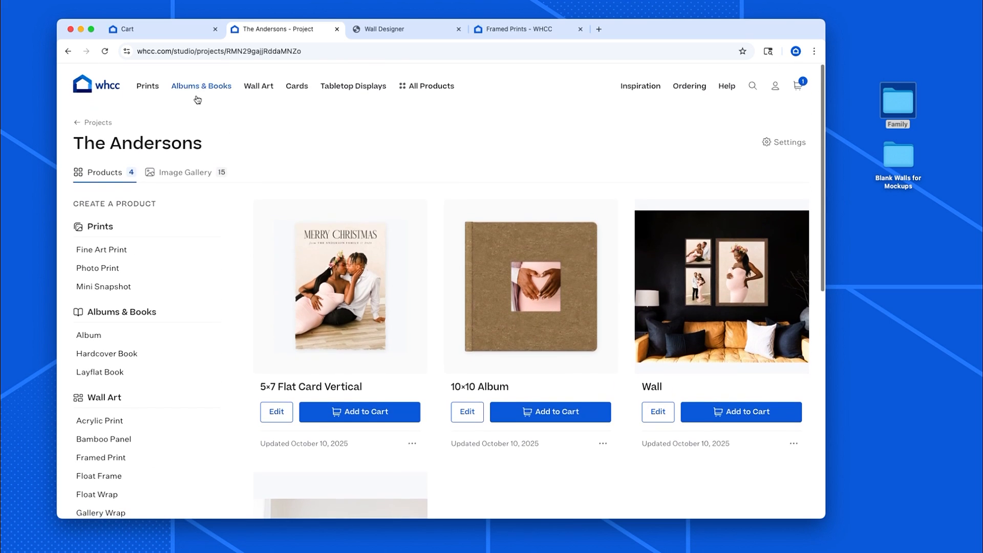
{"action": "left_click", "coordinate": [106, 52]}
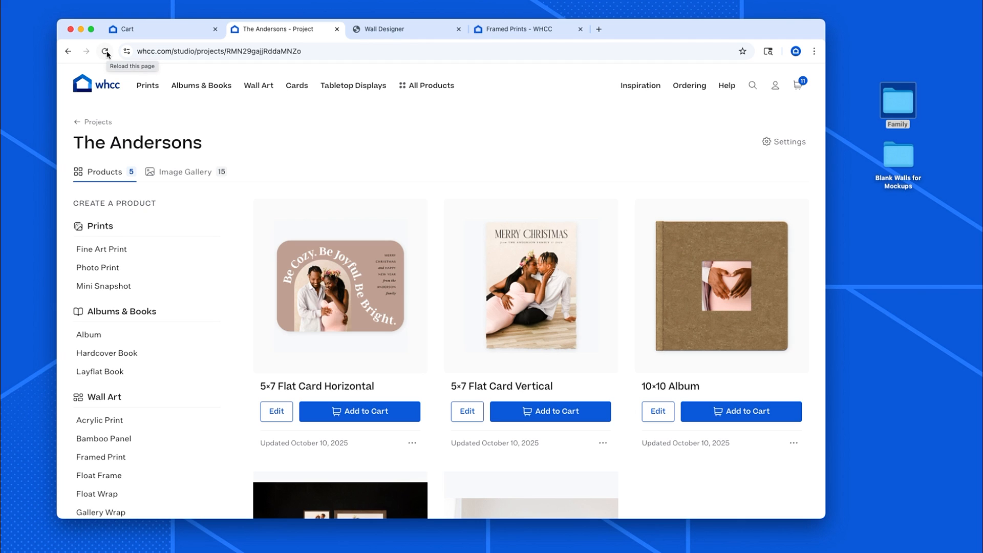
Create a new Gallery Wall and place the first couple photo on it as a framed print.
{"action": "scroll", "coordinate": [348, 254], "scroll_direction": "down", "scroll_amount": 3}
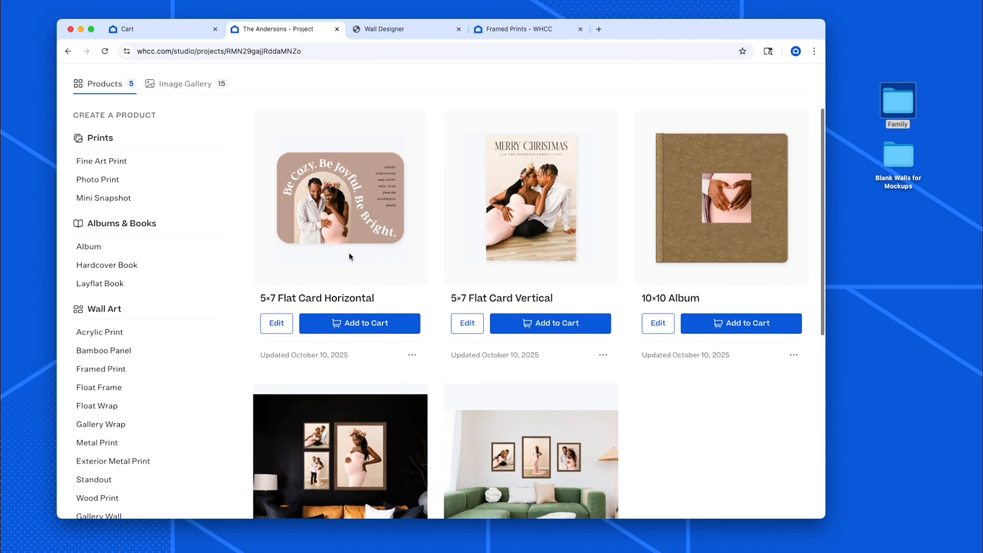
{"action": "scroll", "coordinate": [349, 253], "scroll_direction": "up", "scroll_amount": 3}
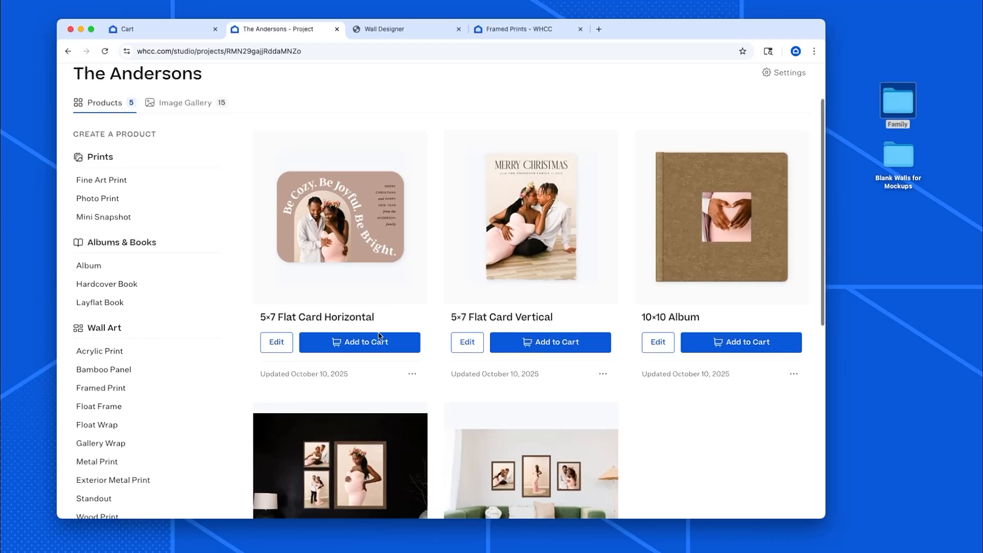
{"action": "scroll", "coordinate": [375, 343], "scroll_direction": "down", "scroll_amount": 5}
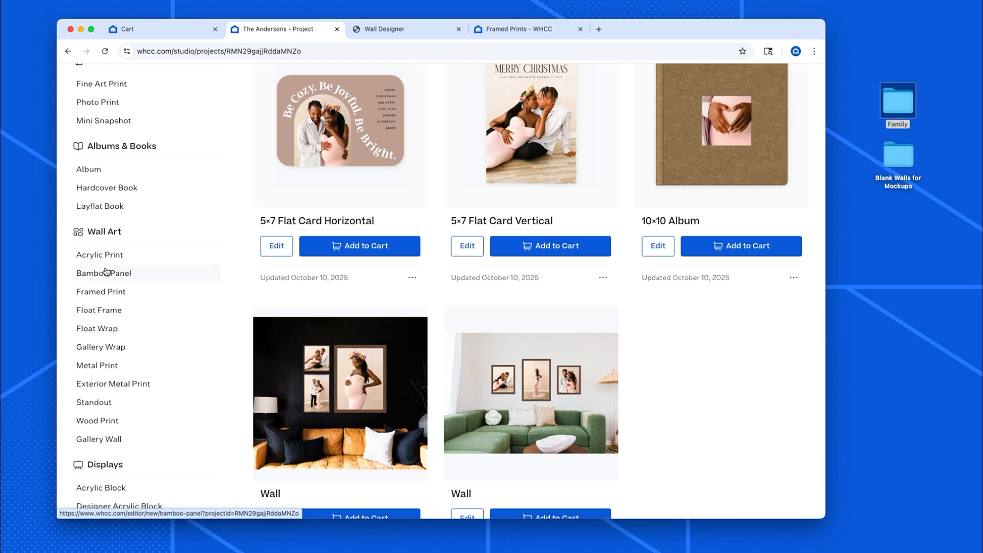
{"action": "left_click", "coordinate": [99, 439]}
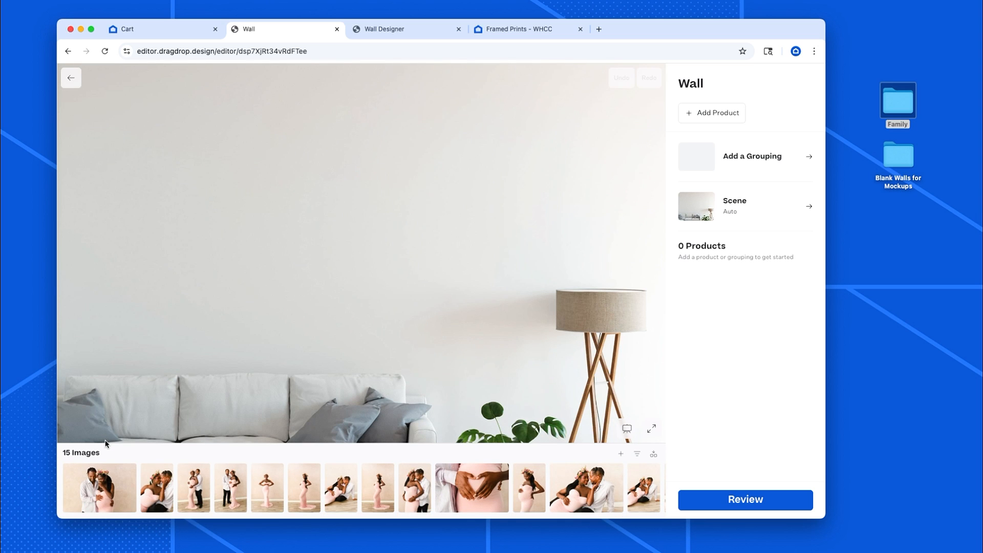
{"action": "left_click_drag", "start_coordinate": [102, 484], "coordinate": [376, 260]}
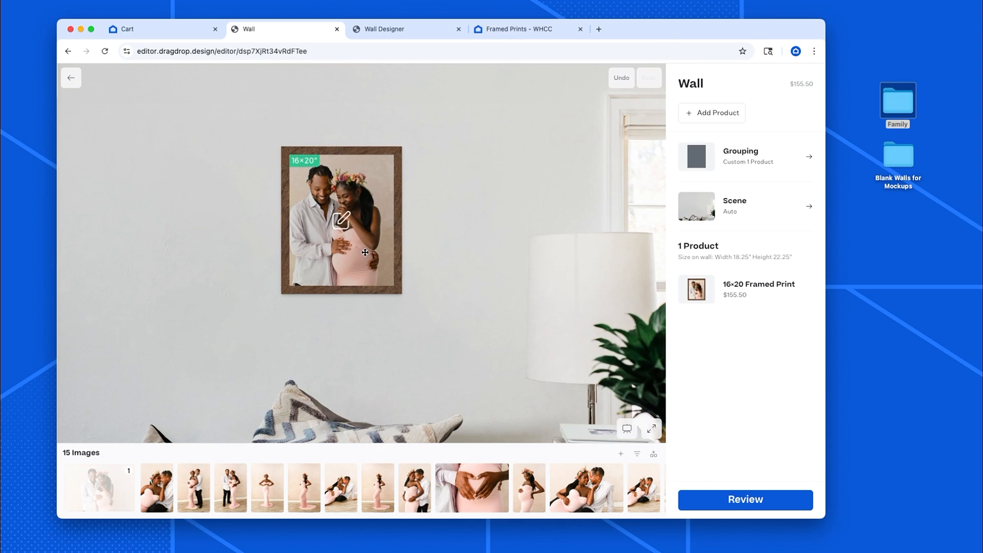
Change the framed print's size to 20×24.
{"action": "left_click", "coordinate": [365, 252]}
{"action": "left_click", "coordinate": [731, 112]}
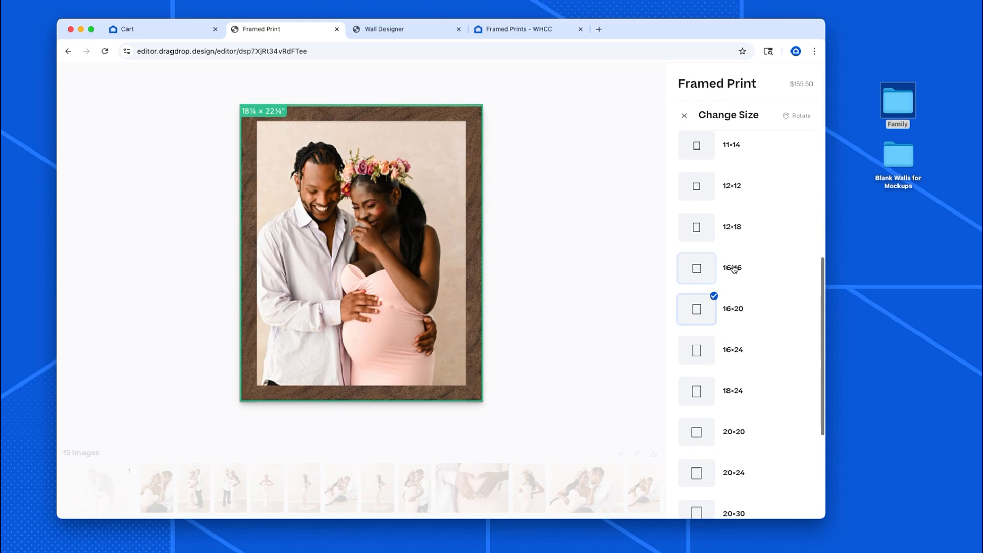
{"action": "scroll", "coordinate": [733, 269], "scroll_direction": "down", "scroll_amount": 3}
{"action": "left_click", "coordinate": [697, 378]}
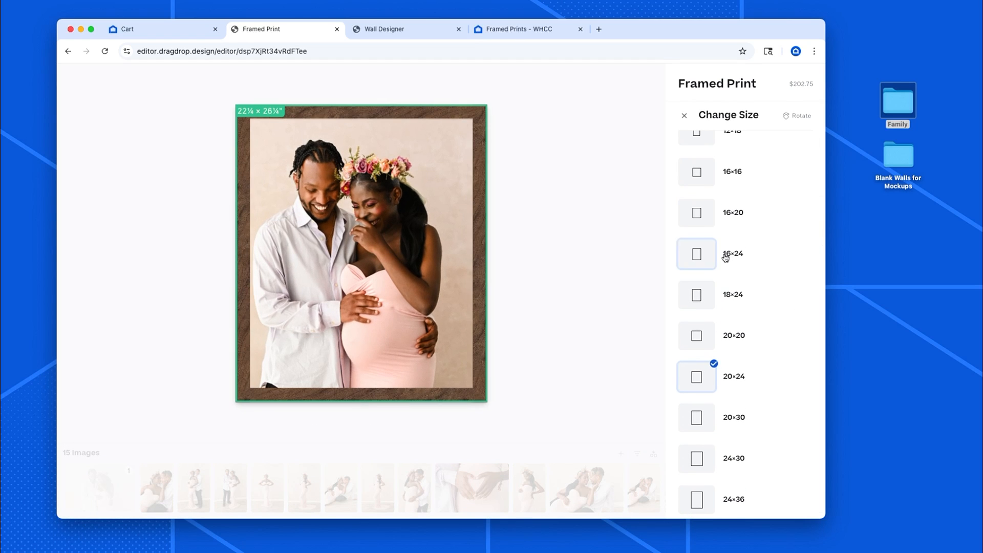
{"action": "left_click", "coordinate": [685, 116]}
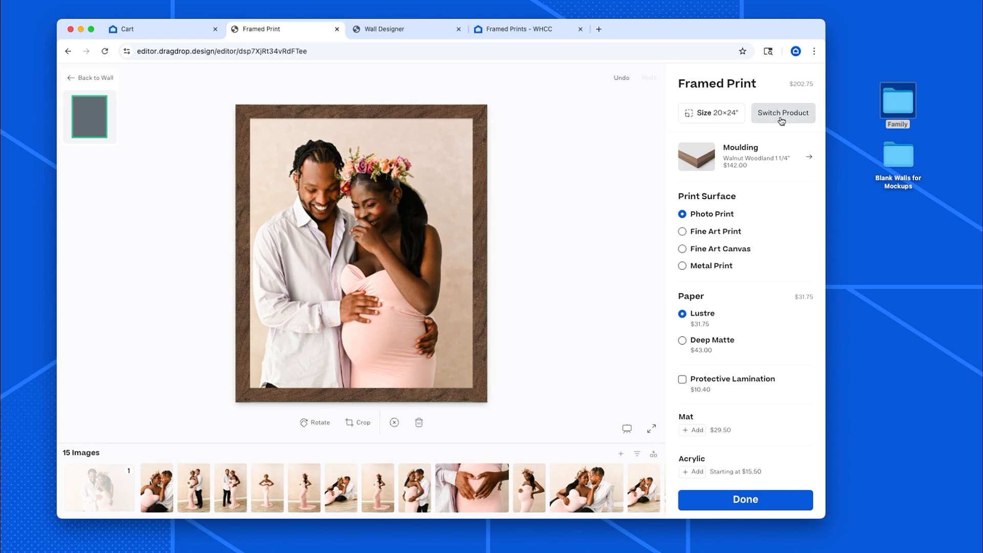
Switch the wall product from Framed Print to Acrylic Print.
{"action": "left_click", "coordinate": [782, 118]}
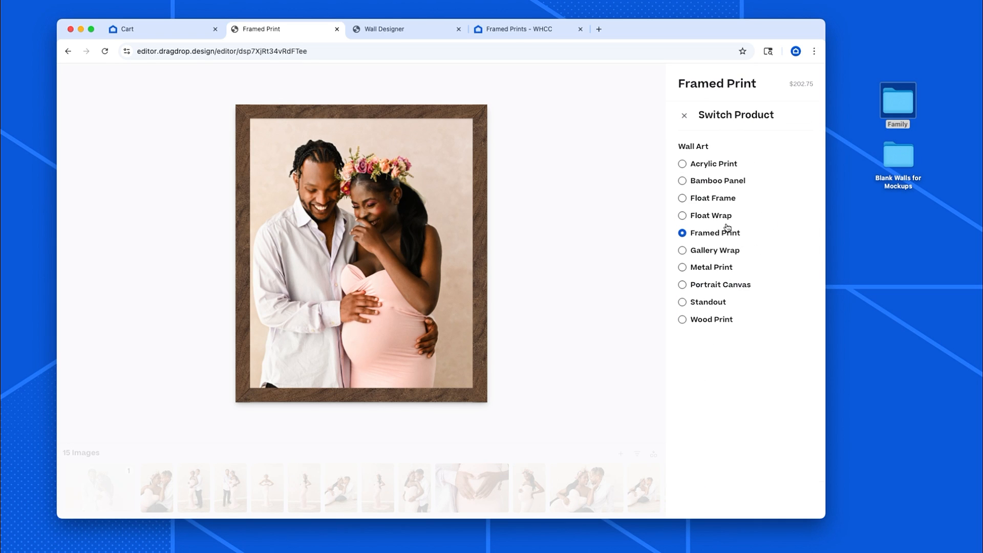
{"action": "left_click", "coordinate": [709, 165]}
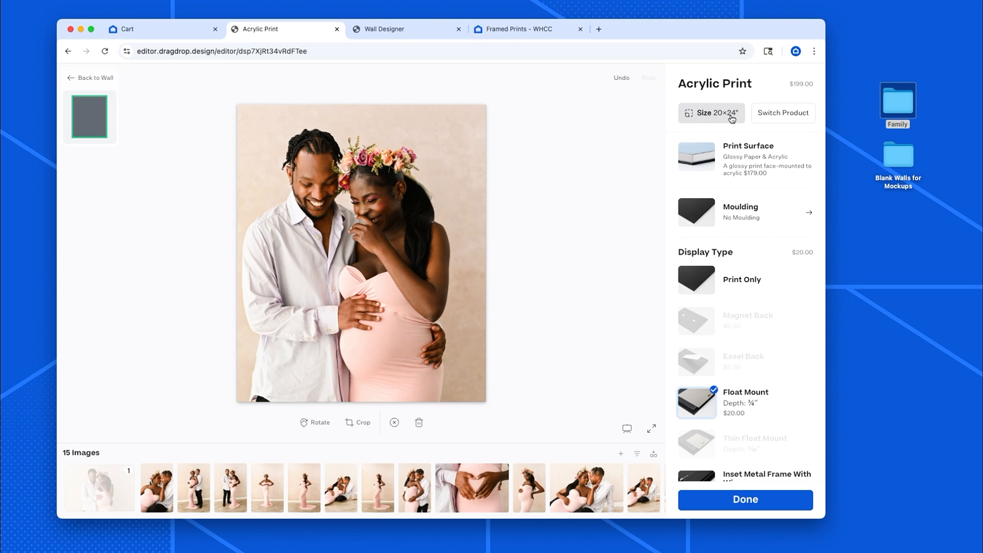
Change the acrylic print's size to 30×40 and confirm the image crop.
{"action": "left_click", "coordinate": [732, 118]}
{"action": "scroll", "coordinate": [731, 340], "scroll_direction": "down", "scroll_amount": 1}
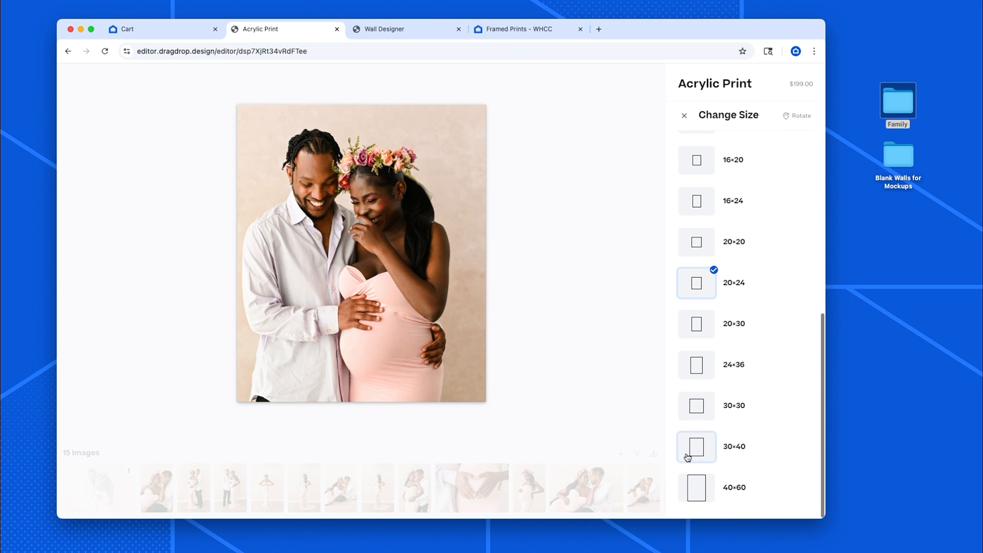
{"action": "left_click", "coordinate": [704, 441]}
{"action": "left_click", "coordinate": [684, 115]}
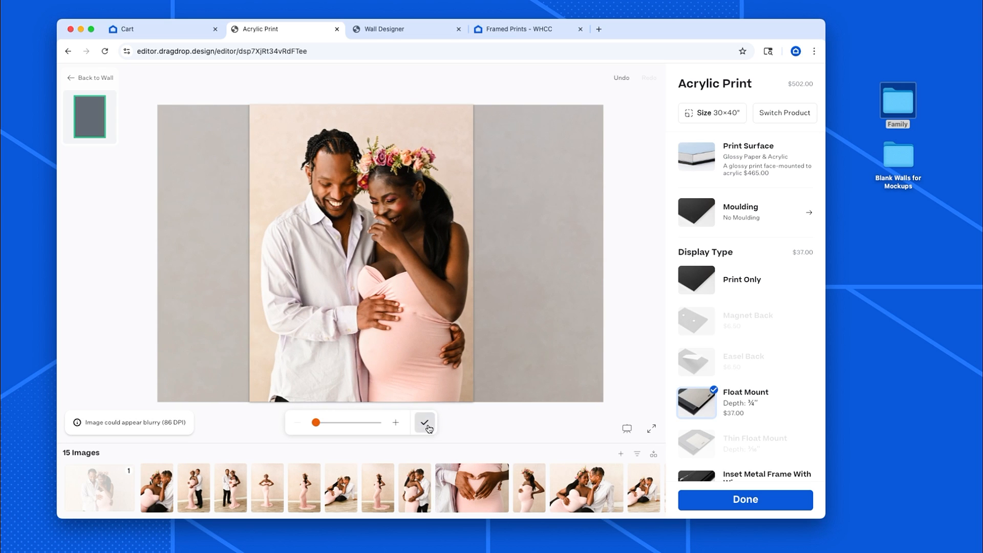
{"action": "left_click", "coordinate": [425, 423]}
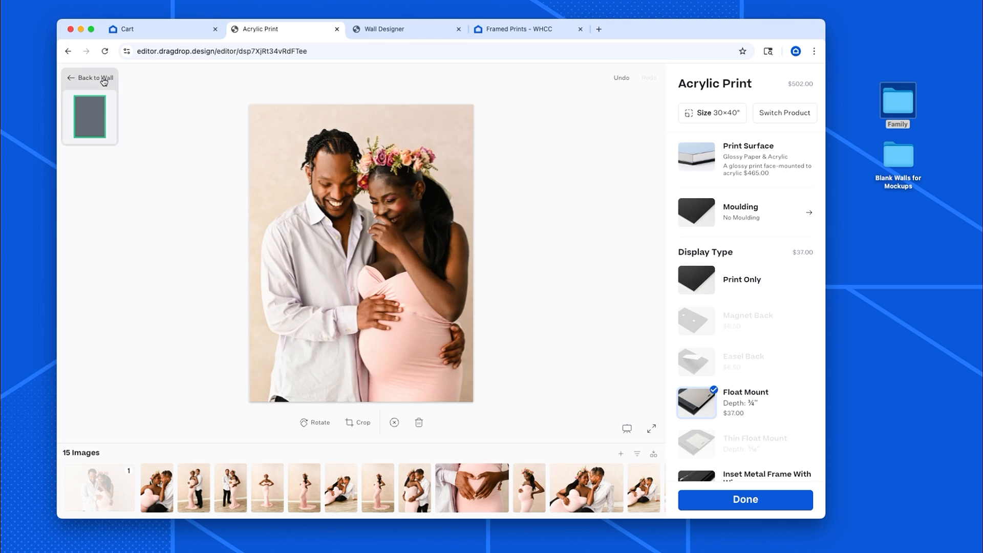
Return to the wall, add the Namagembe-022.jpg photo as a second print left of the first, and open the wall review.
{"action": "left_click", "coordinate": [102, 79]}
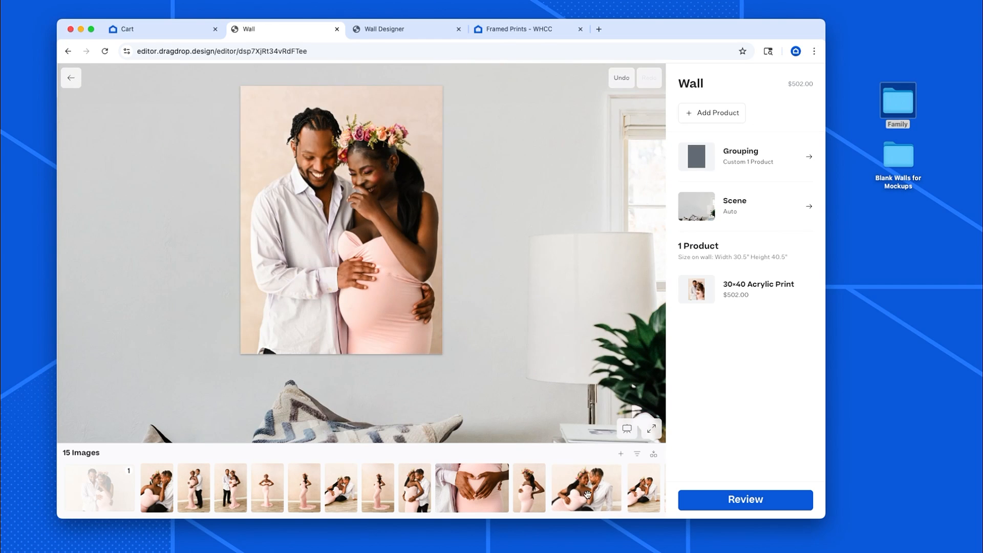
{"action": "scroll", "coordinate": [635, 494], "scroll_direction": "right", "scroll_amount": 5}
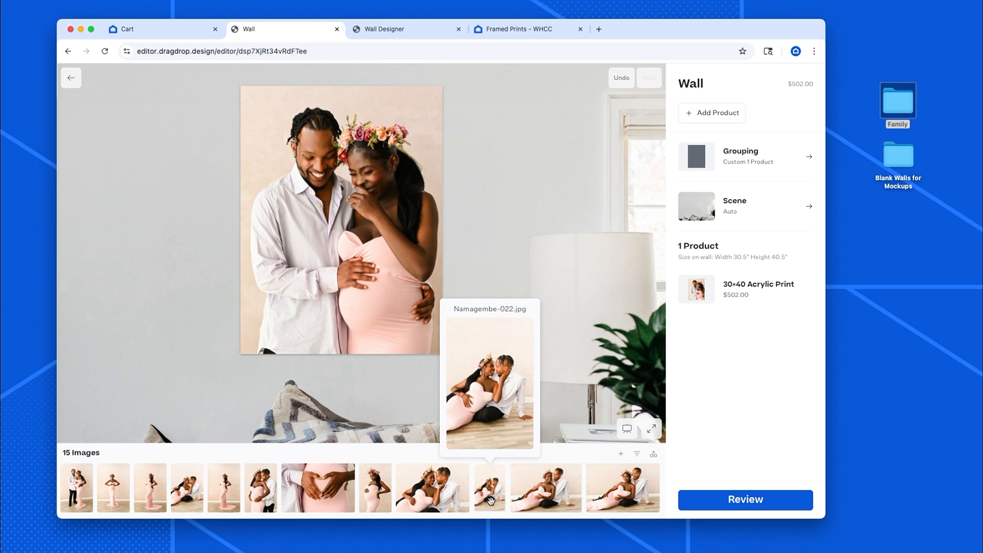
{"action": "left_click_drag", "start_coordinate": [490, 500], "coordinate": [193, 303]}
{"action": "left_click_drag", "start_coordinate": [374, 230], "coordinate": [182, 198]}
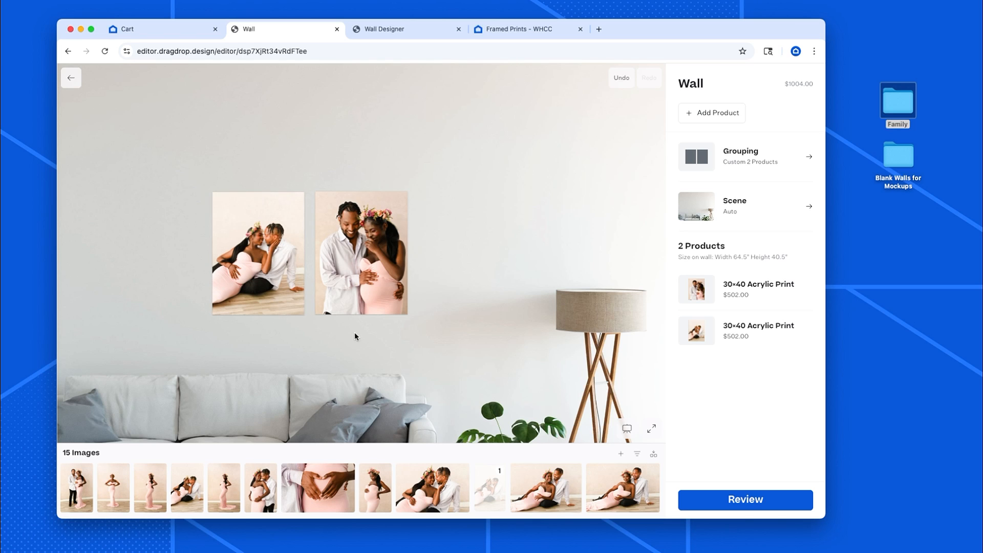
{"action": "left_click", "coordinate": [745, 504]}
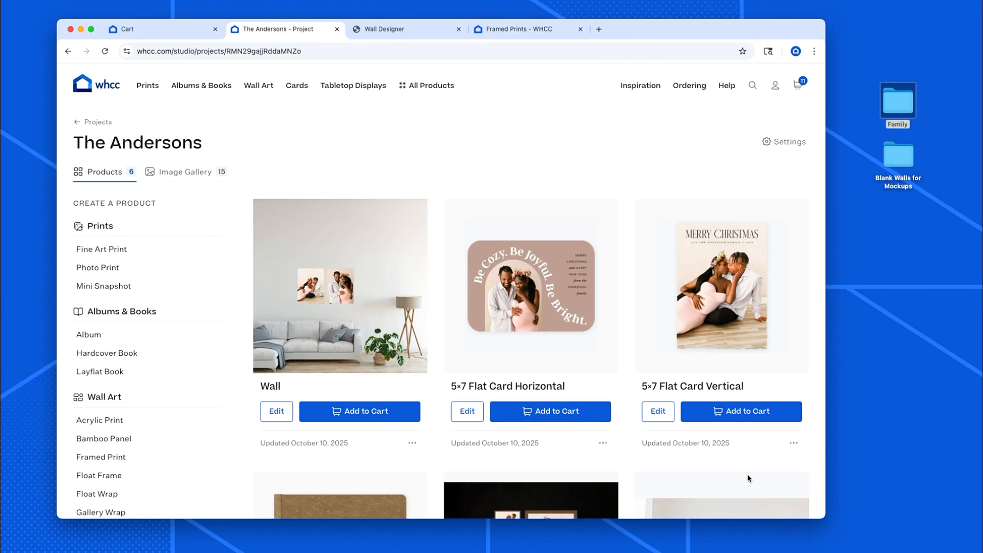
Open a share proof of the dark-wall gallery Wall from the project's product list.
{"action": "scroll", "coordinate": [507, 359], "scroll_direction": "down", "scroll_amount": 3}
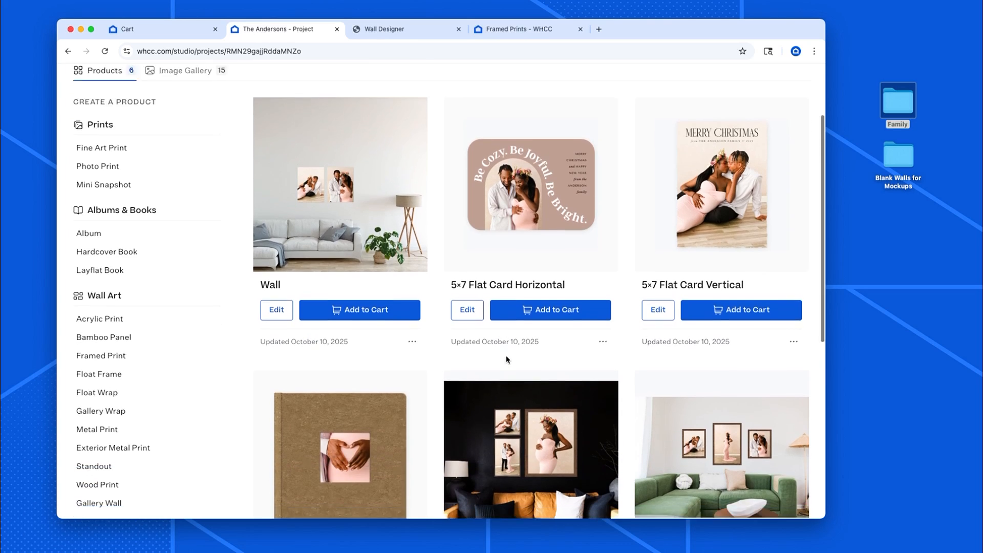
{"action": "scroll", "coordinate": [507, 359], "scroll_direction": "down", "scroll_amount": 3}
{"action": "scroll", "coordinate": [507, 360], "scroll_direction": "up", "scroll_amount": 6}
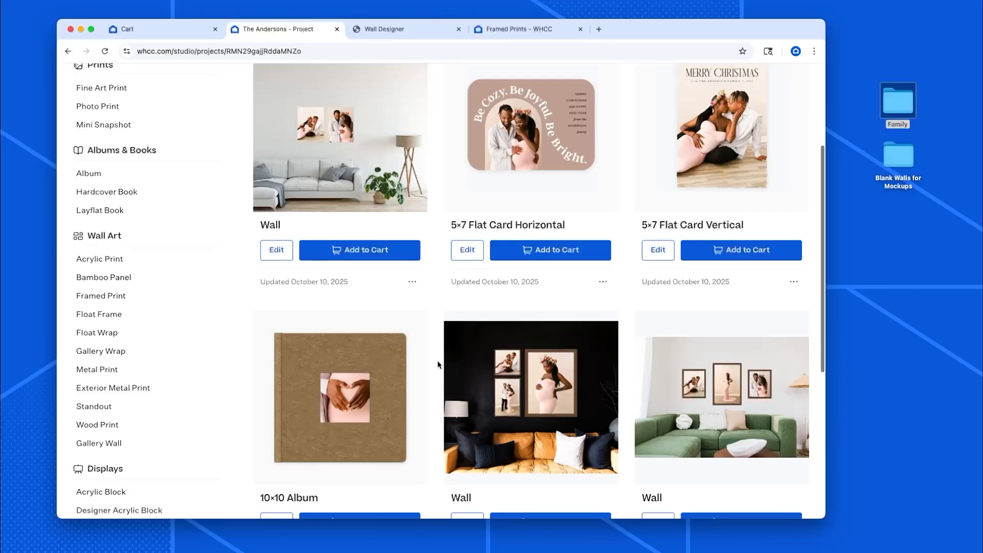
{"action": "scroll", "coordinate": [437, 360], "scroll_direction": "down", "scroll_amount": 1}
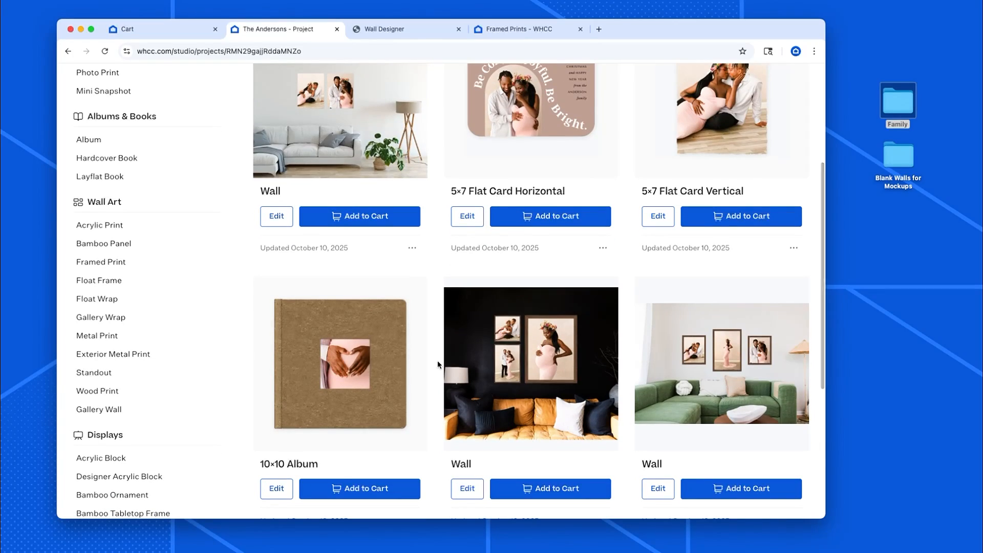
{"action": "scroll", "coordinate": [437, 361], "scroll_direction": "down", "scroll_amount": 2}
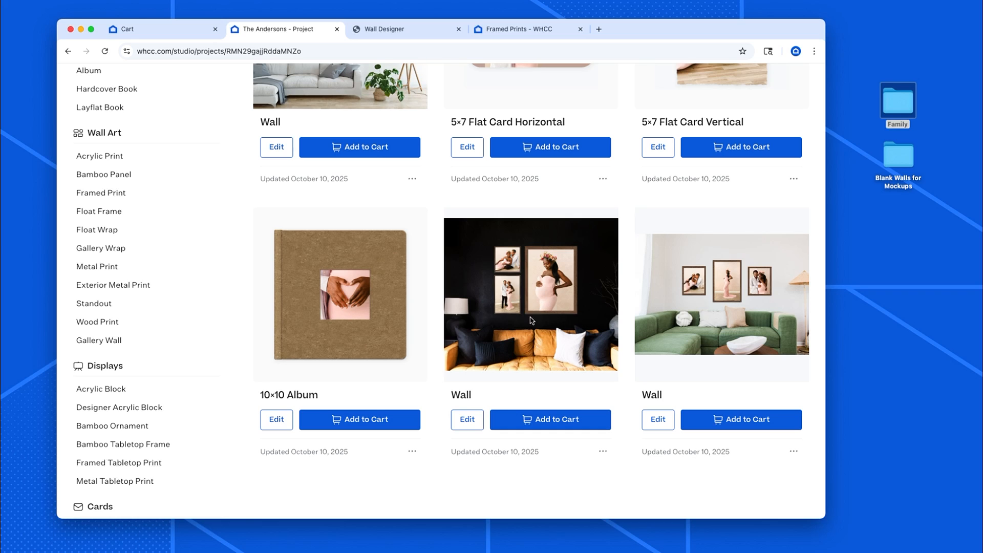
{"action": "left_click", "coordinate": [603, 452]}
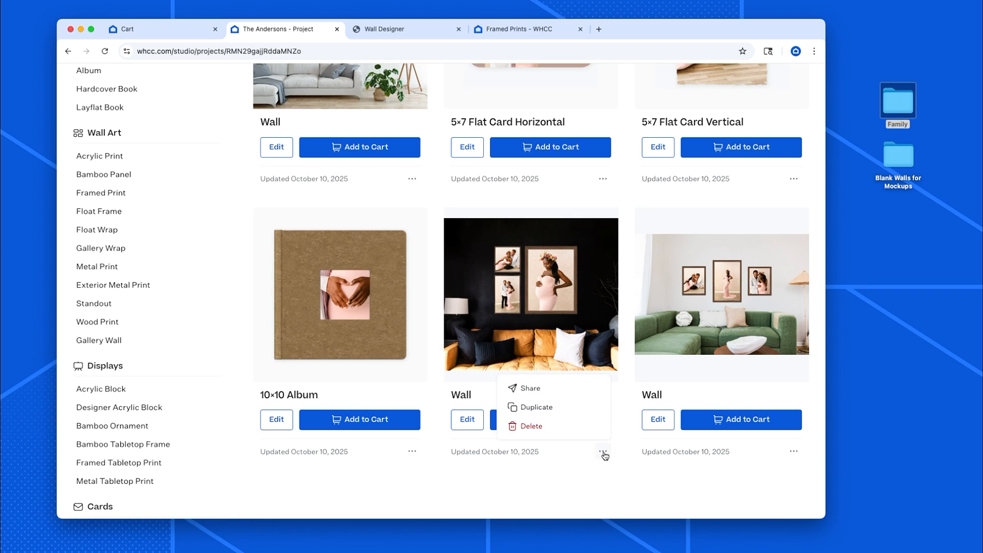
{"action": "left_click", "coordinate": [537, 391]}
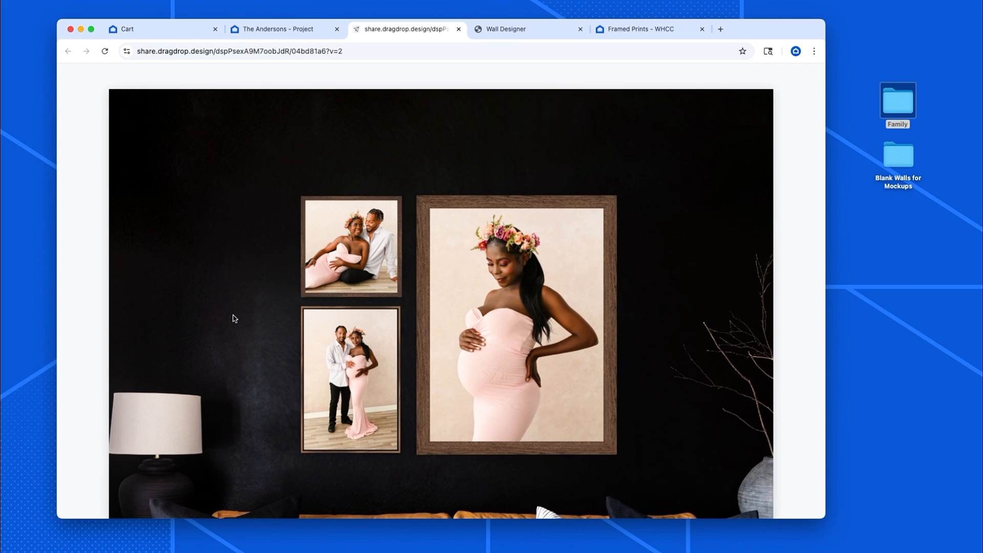
Scroll through the shared proof page to examine the wall scene and each framed print.
{"action": "scroll", "coordinate": [233, 319], "scroll_direction": "down", "scroll_amount": 3}
{"action": "scroll", "coordinate": [233, 319], "scroll_direction": "up", "scroll_amount": 3}
{"action": "scroll", "coordinate": [234, 318], "scroll_direction": "down", "scroll_amount": 1}
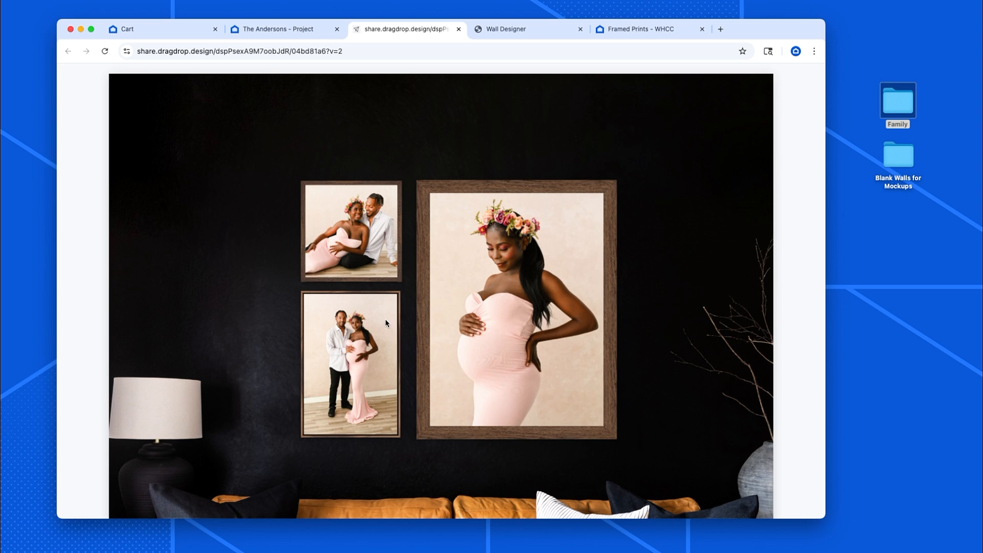
{"action": "scroll", "coordinate": [263, 369], "scroll_direction": "down", "scroll_amount": 5}
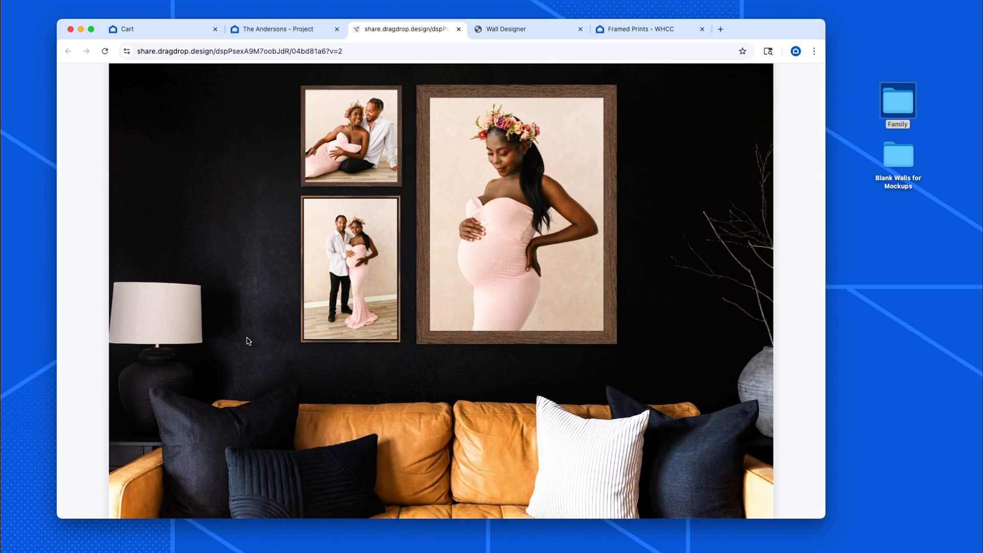
{"action": "scroll", "coordinate": [248, 340], "scroll_direction": "down", "scroll_amount": 12}
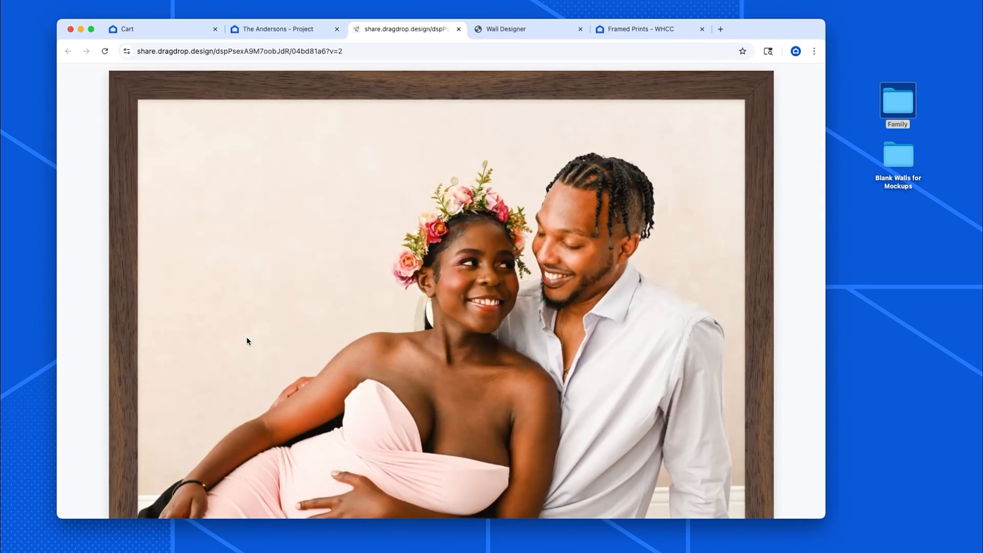
{"action": "scroll", "coordinate": [246, 339], "scroll_direction": "down", "scroll_amount": 20}
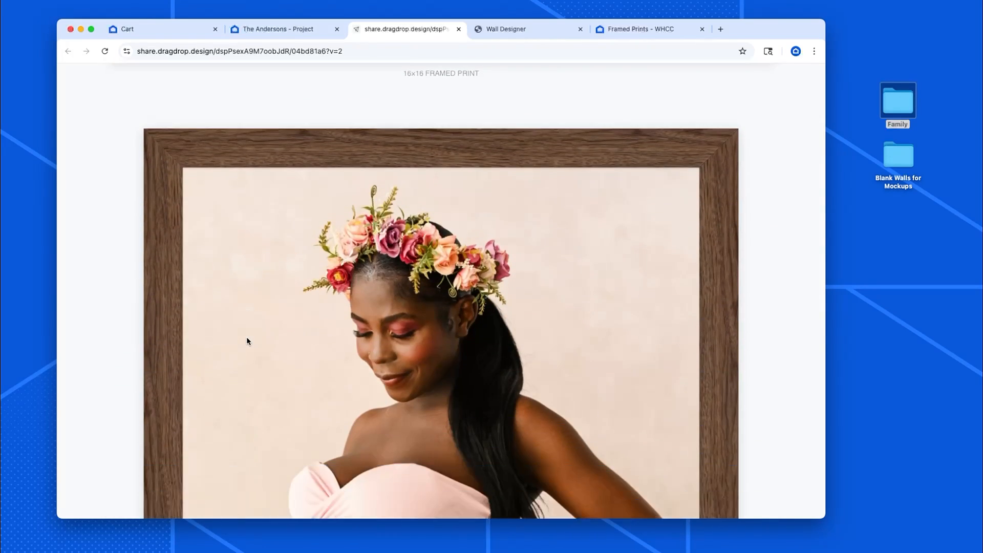
{"action": "scroll", "coordinate": [246, 341], "scroll_direction": "down", "scroll_amount": 15}
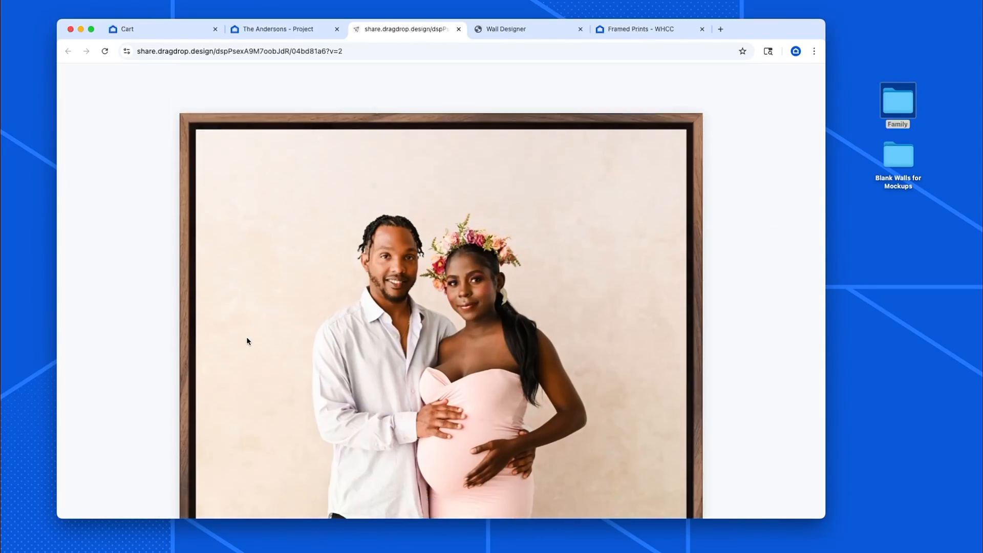
{"action": "scroll", "coordinate": [246, 340], "scroll_direction": "up", "scroll_amount": 20}
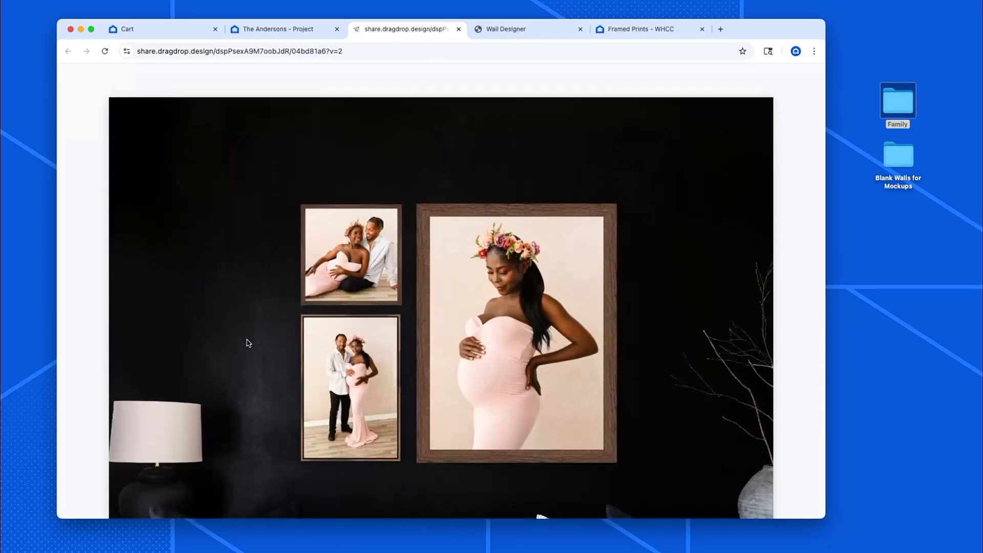
Open the dark-wall gallery Wall in the editor, go to its review, and share a proof.
{"action": "left_click", "coordinate": [274, 31]}
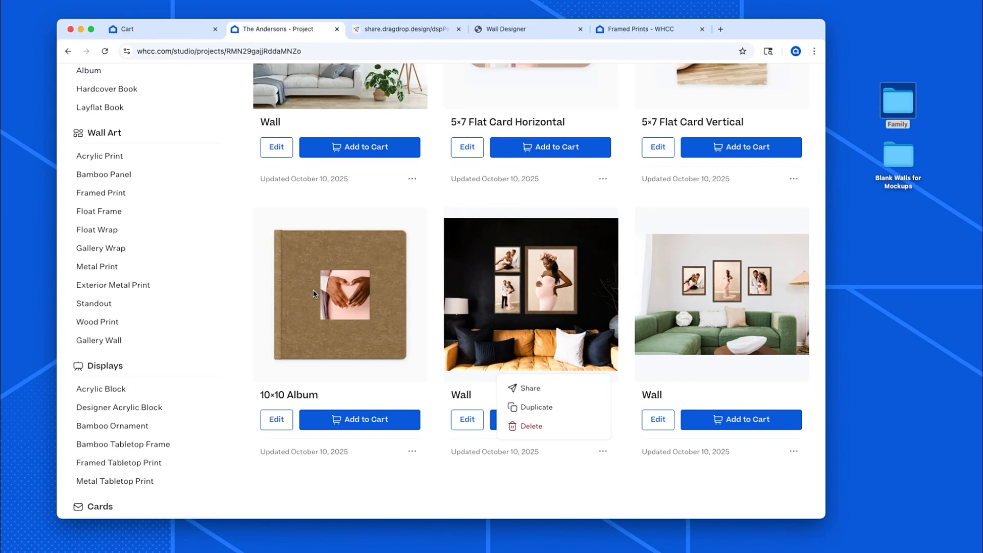
{"action": "left_click", "coordinate": [602, 450]}
{"action": "left_click", "coordinate": [604, 451]}
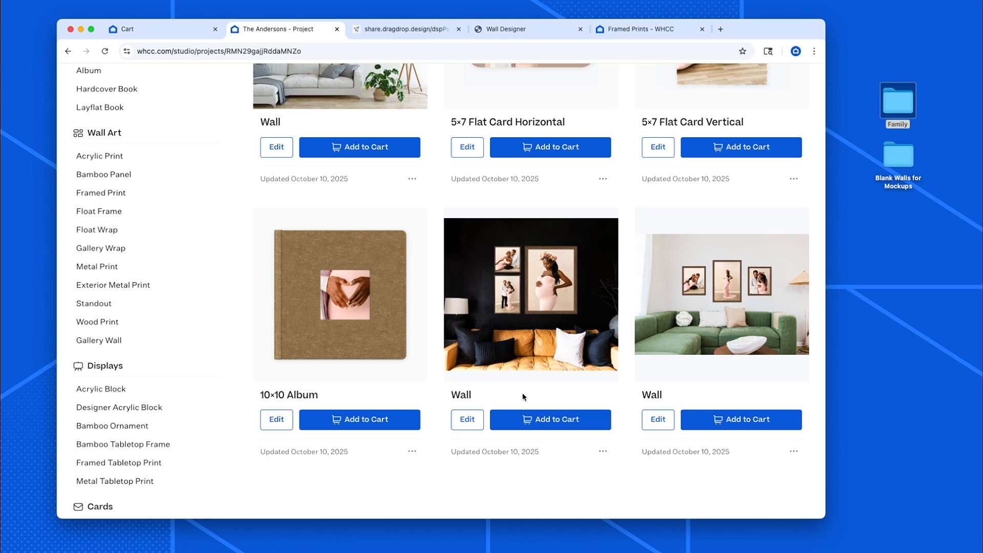
{"action": "left_click", "coordinate": [523, 397]}
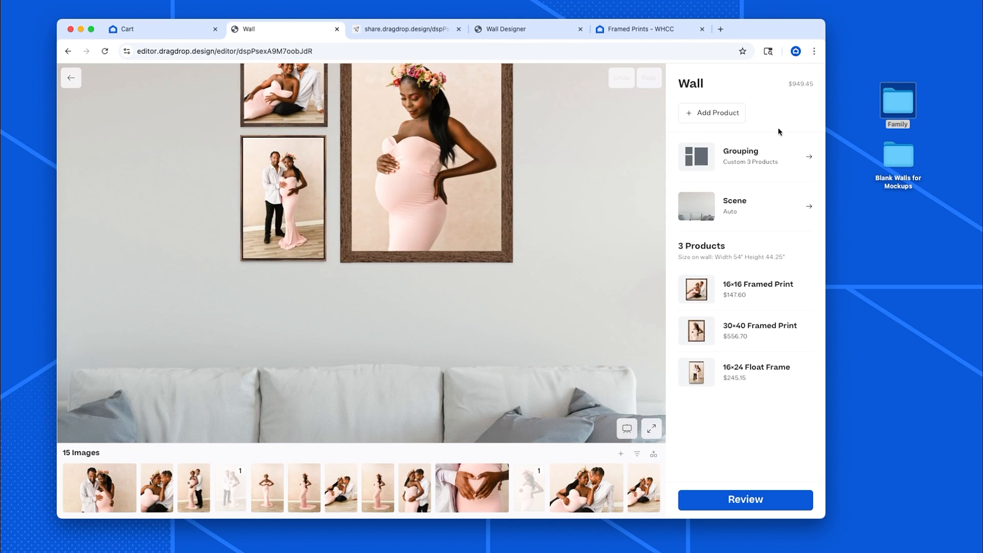
{"action": "left_click", "coordinate": [756, 495]}
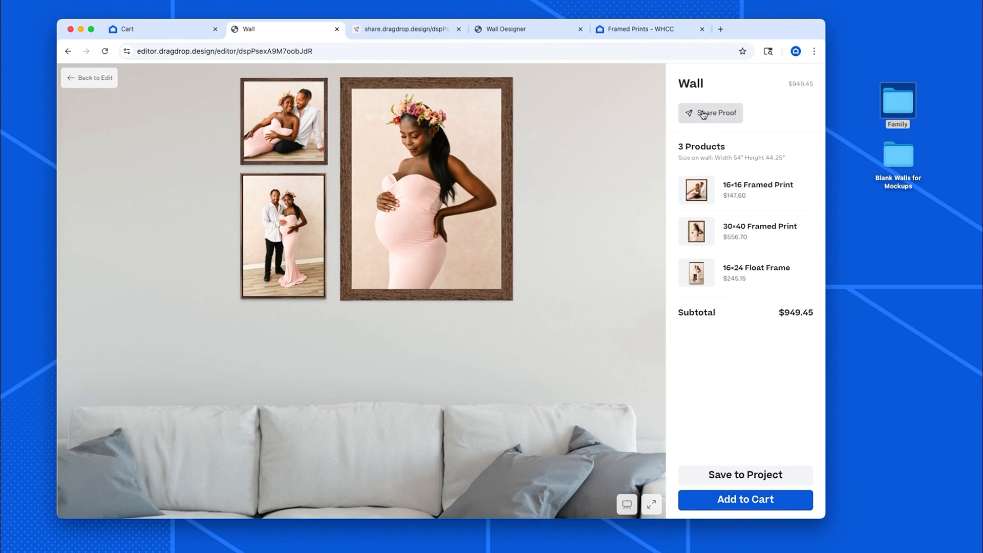
{"action": "left_click", "coordinate": [703, 113]}
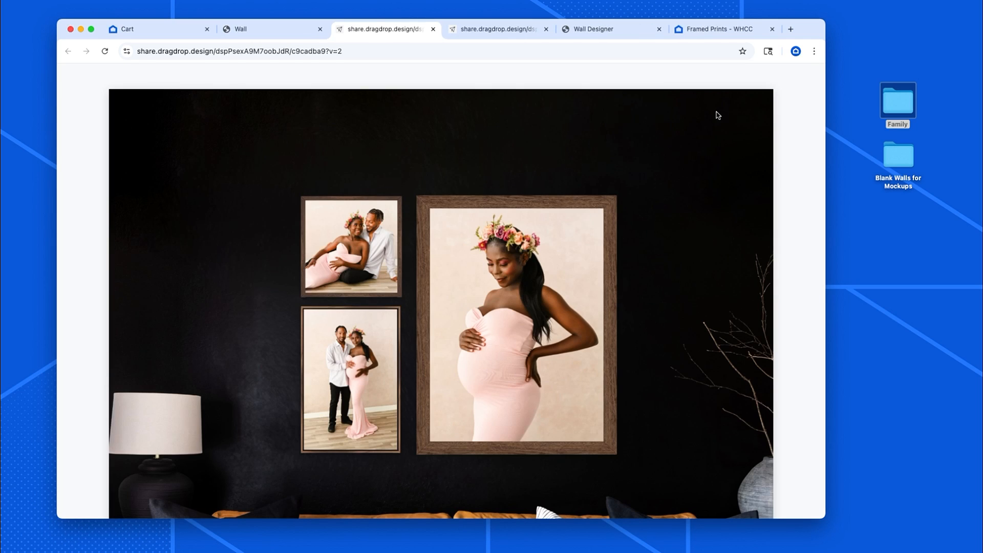
Open the share proof for the Wall item in the cart and scroll through its prints.
{"action": "left_click", "coordinate": [177, 28]}
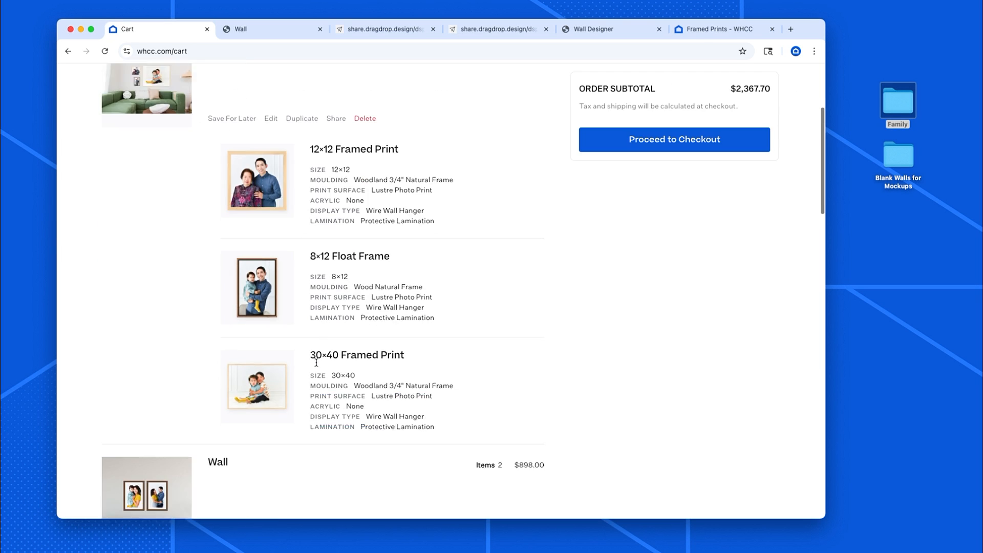
{"action": "left_click", "coordinate": [336, 301]}
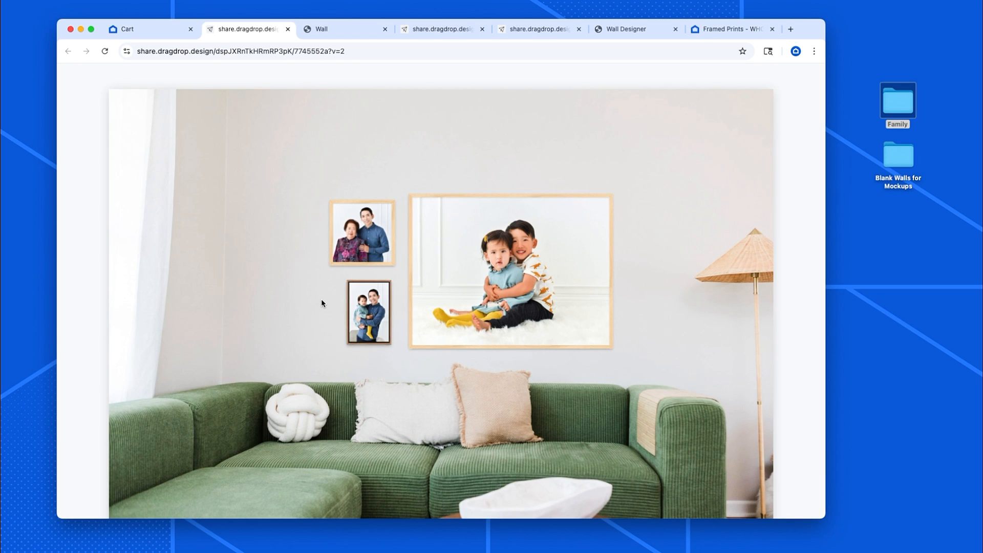
{"action": "scroll", "coordinate": [274, 352], "scroll_direction": "down", "scroll_amount": 10}
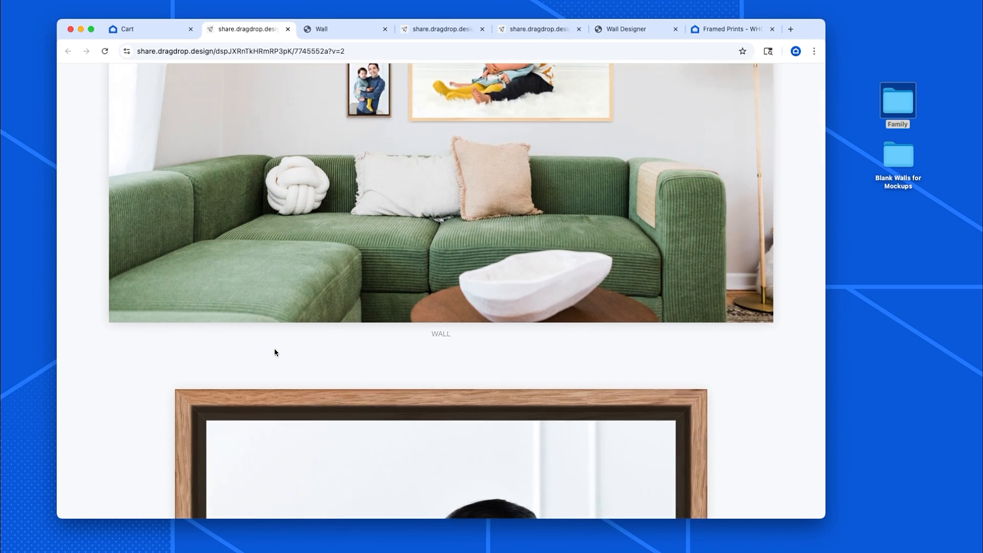
{"action": "scroll", "coordinate": [274, 353], "scroll_direction": "down", "scroll_amount": 15}
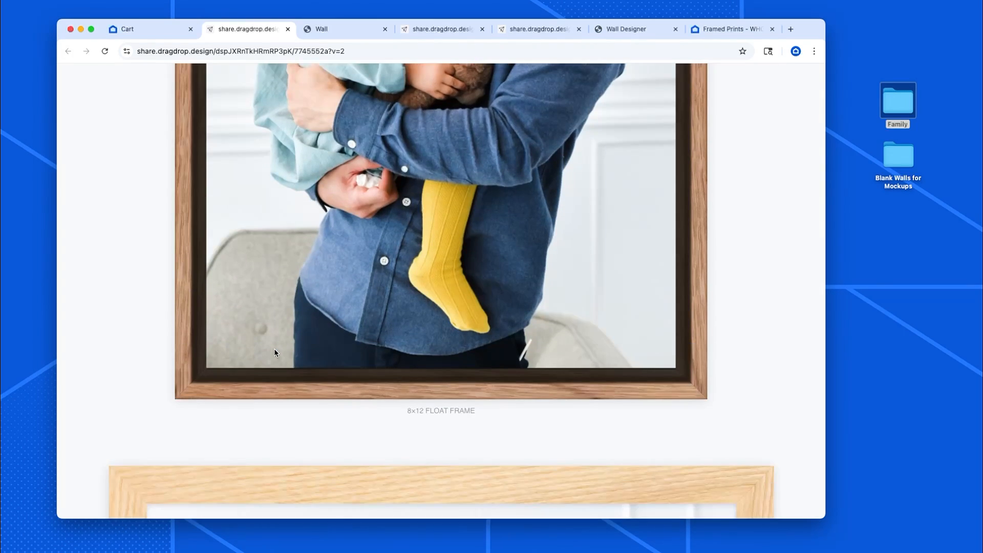
{"action": "scroll", "coordinate": [274, 349], "scroll_direction": "up", "scroll_amount": 20}
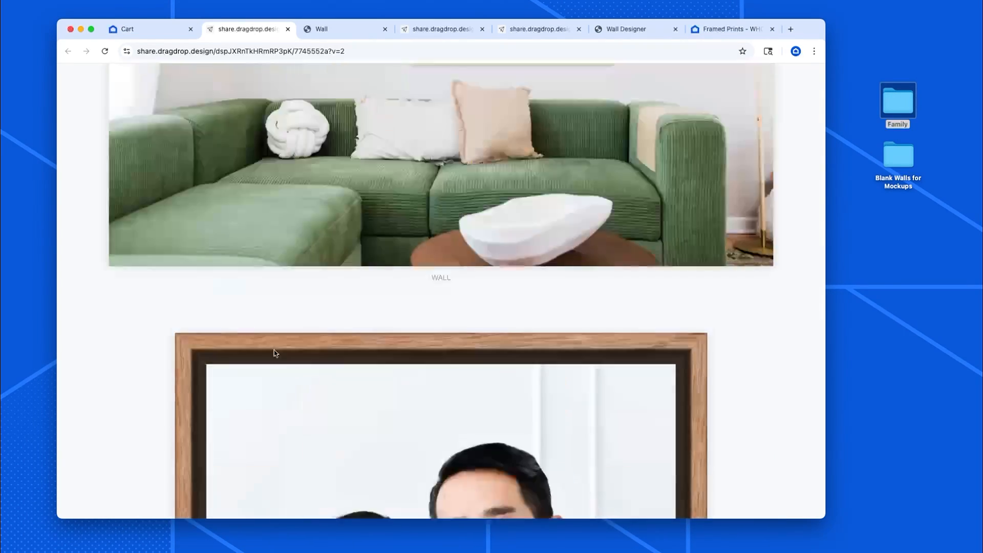
{"action": "left_click", "coordinate": [148, 34]}
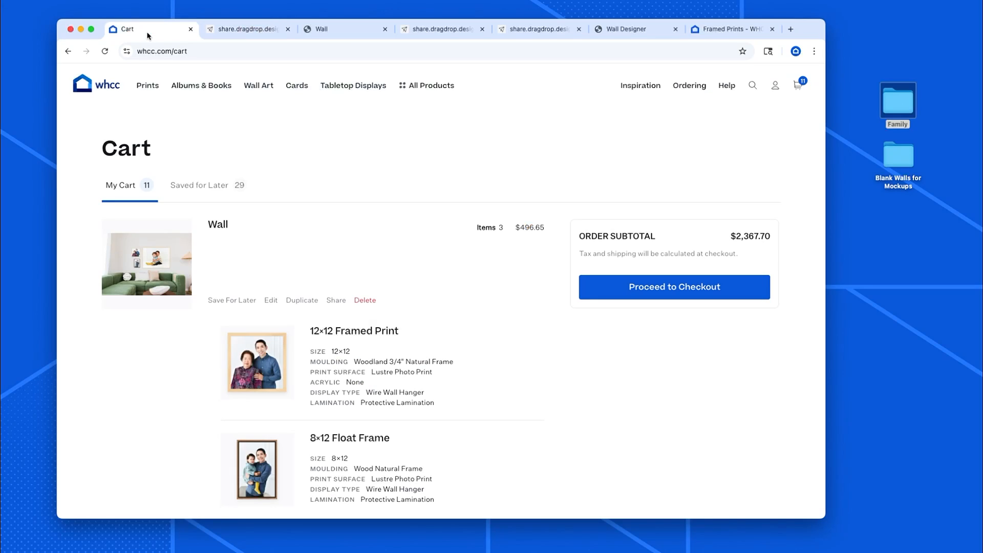